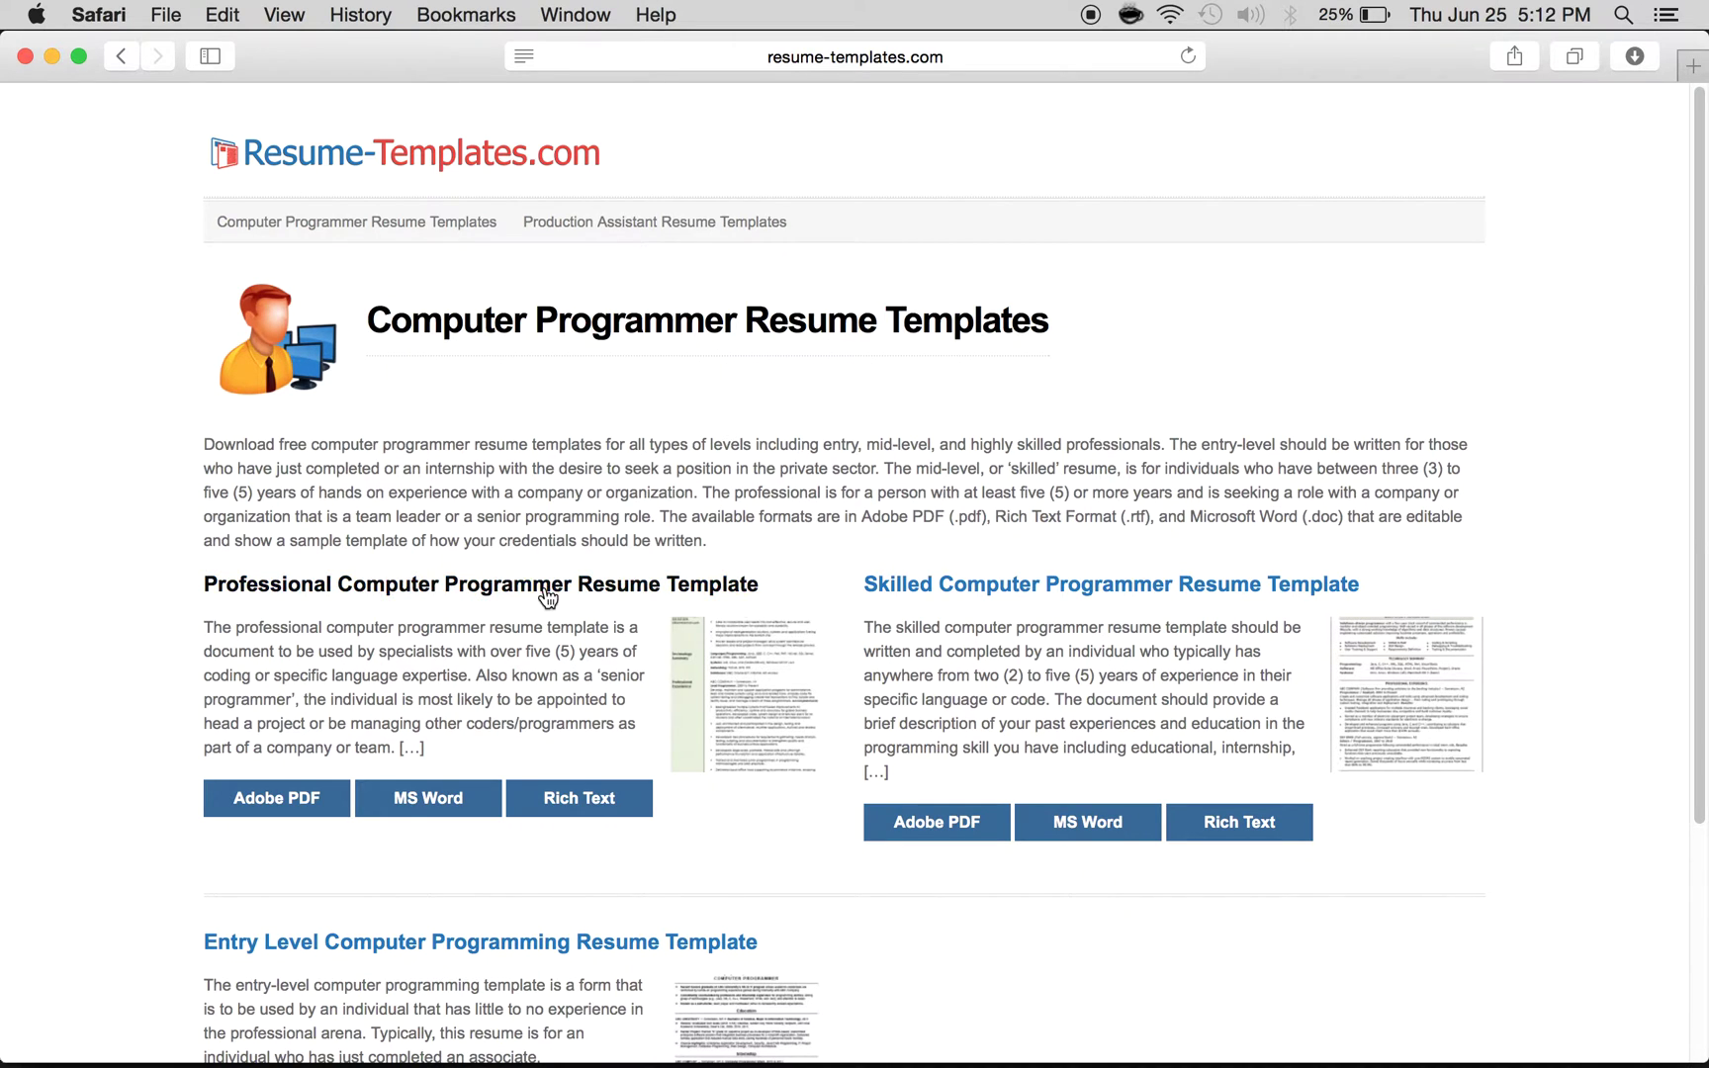
# Go to the Skilled Computer Programmer Resume Template page.
pyautogui.scroll(-5, 790, 592)
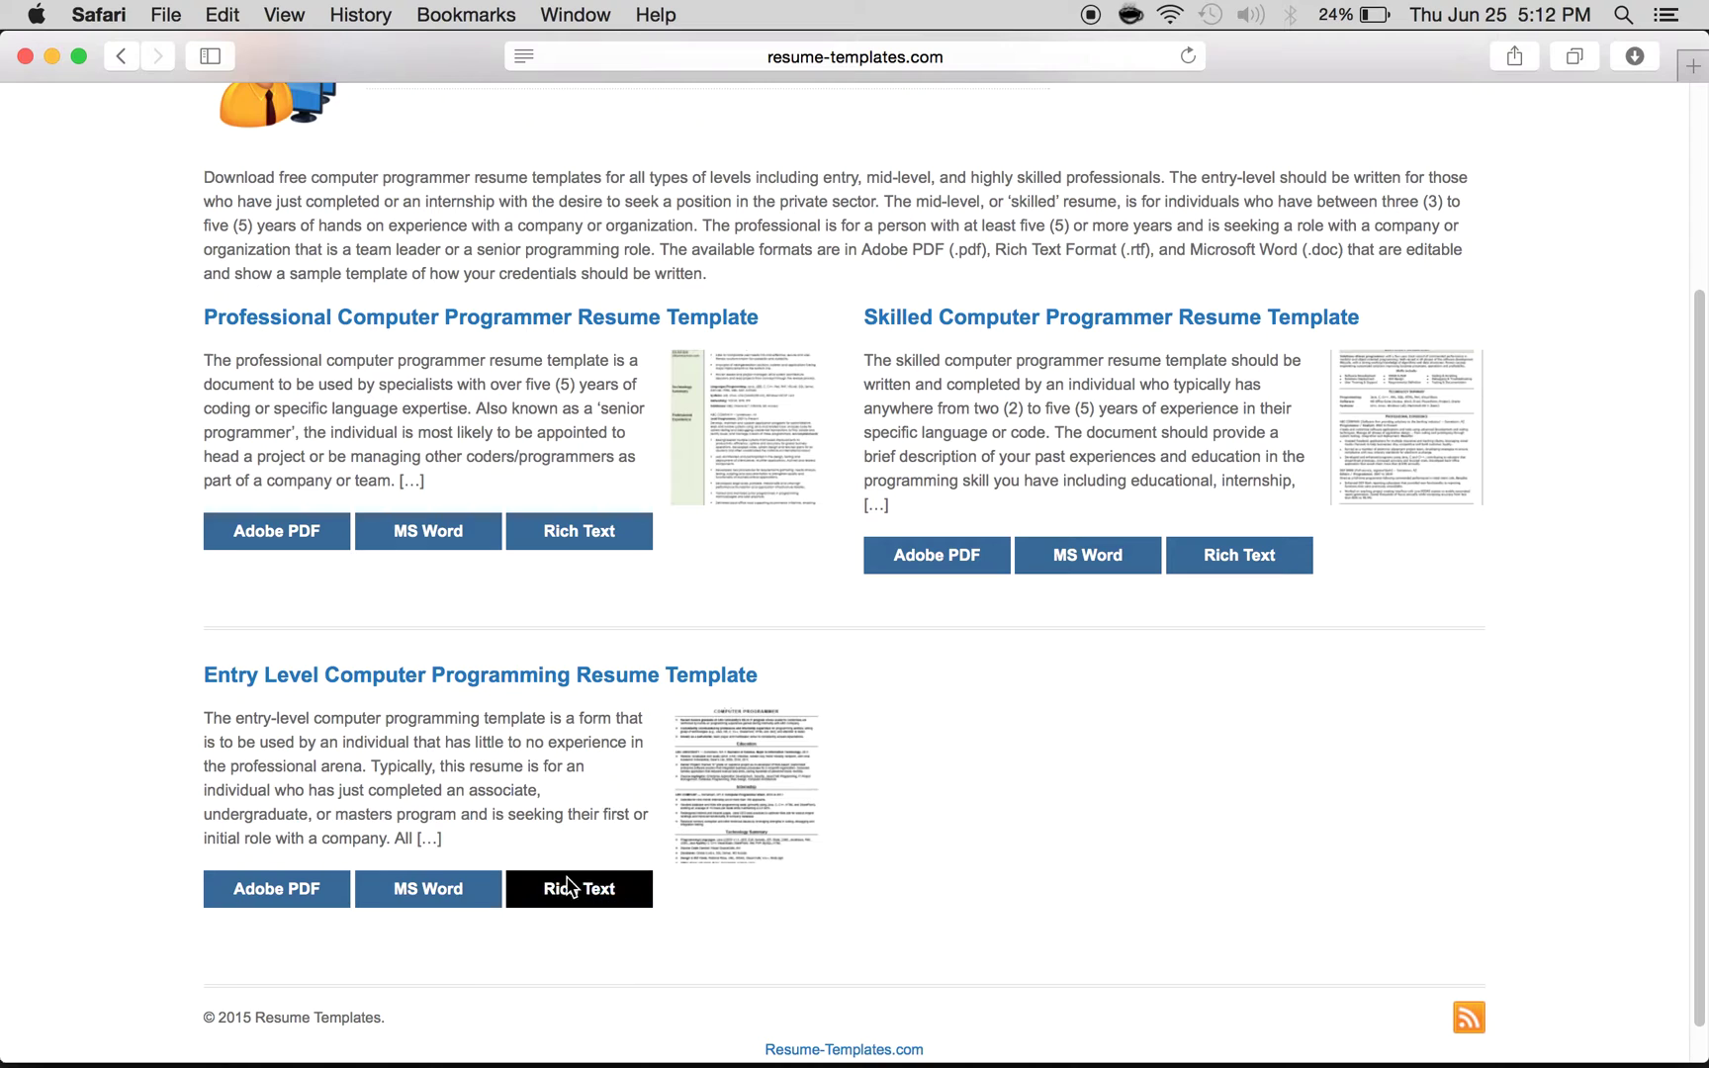
pyautogui.click(985, 321)
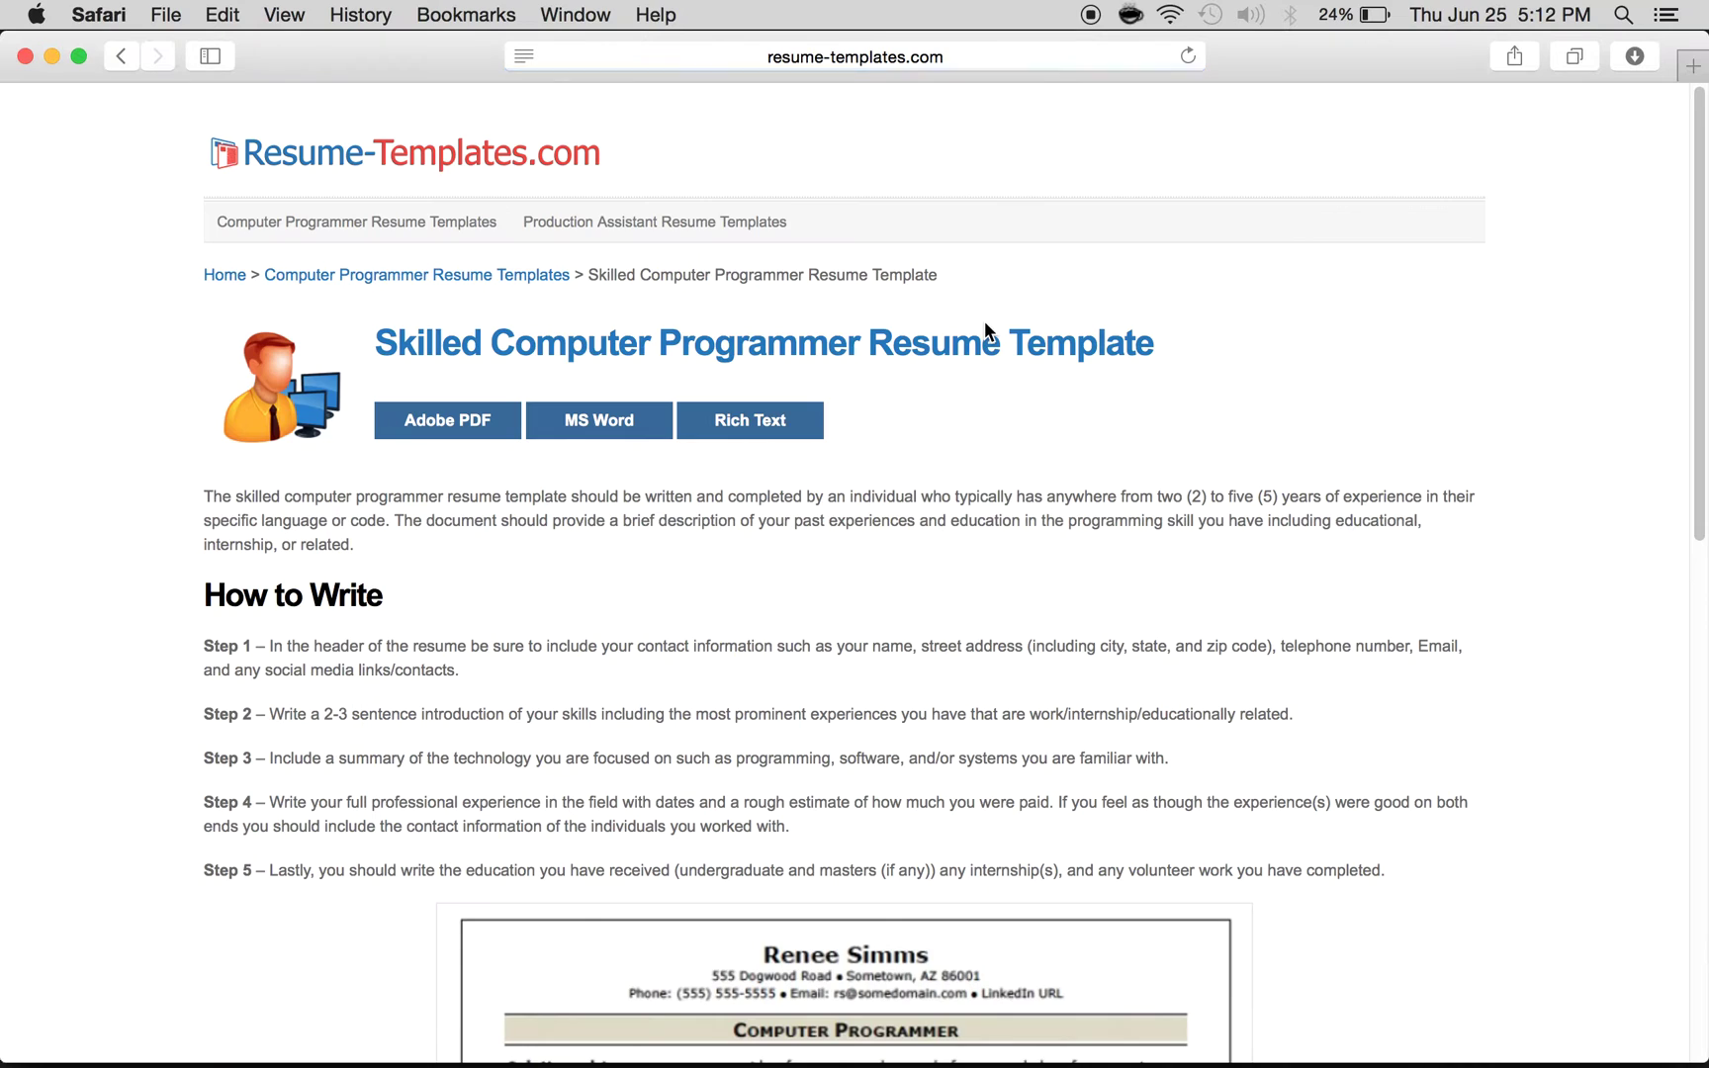
pyautogui.scroll(-7, 612, 602)
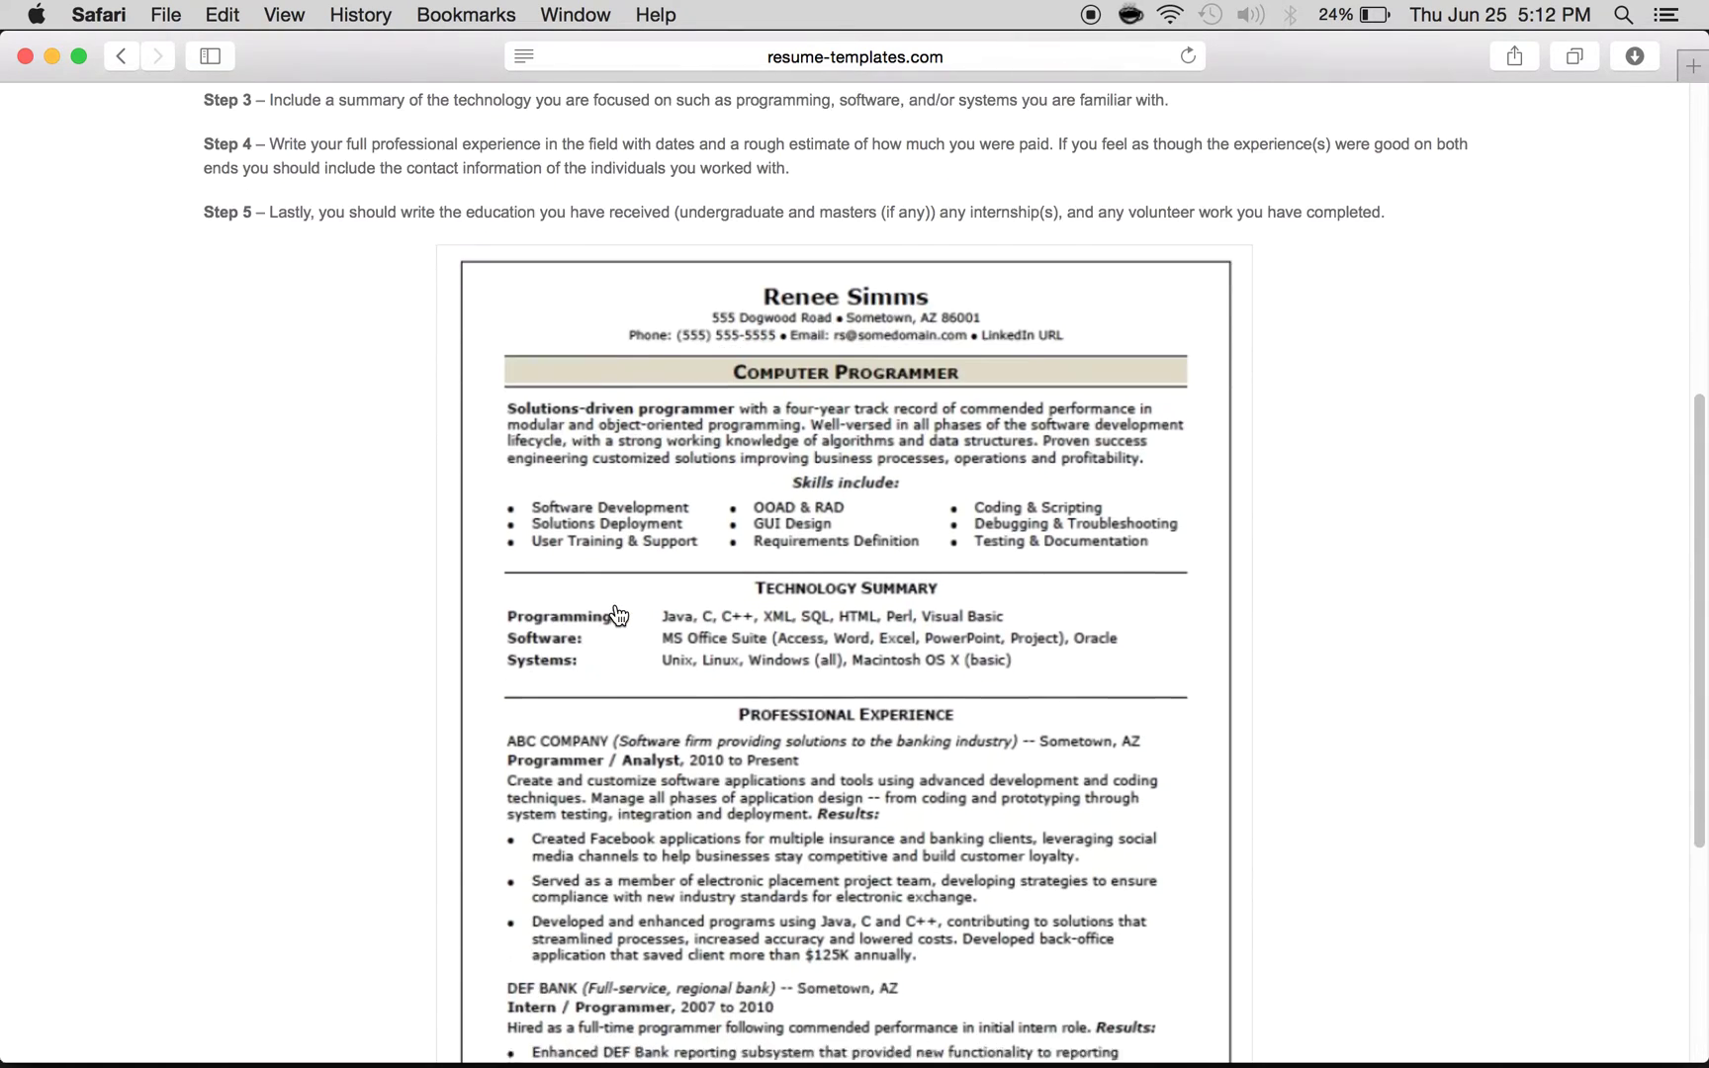
pyautogui.scroll(7, 614, 608)
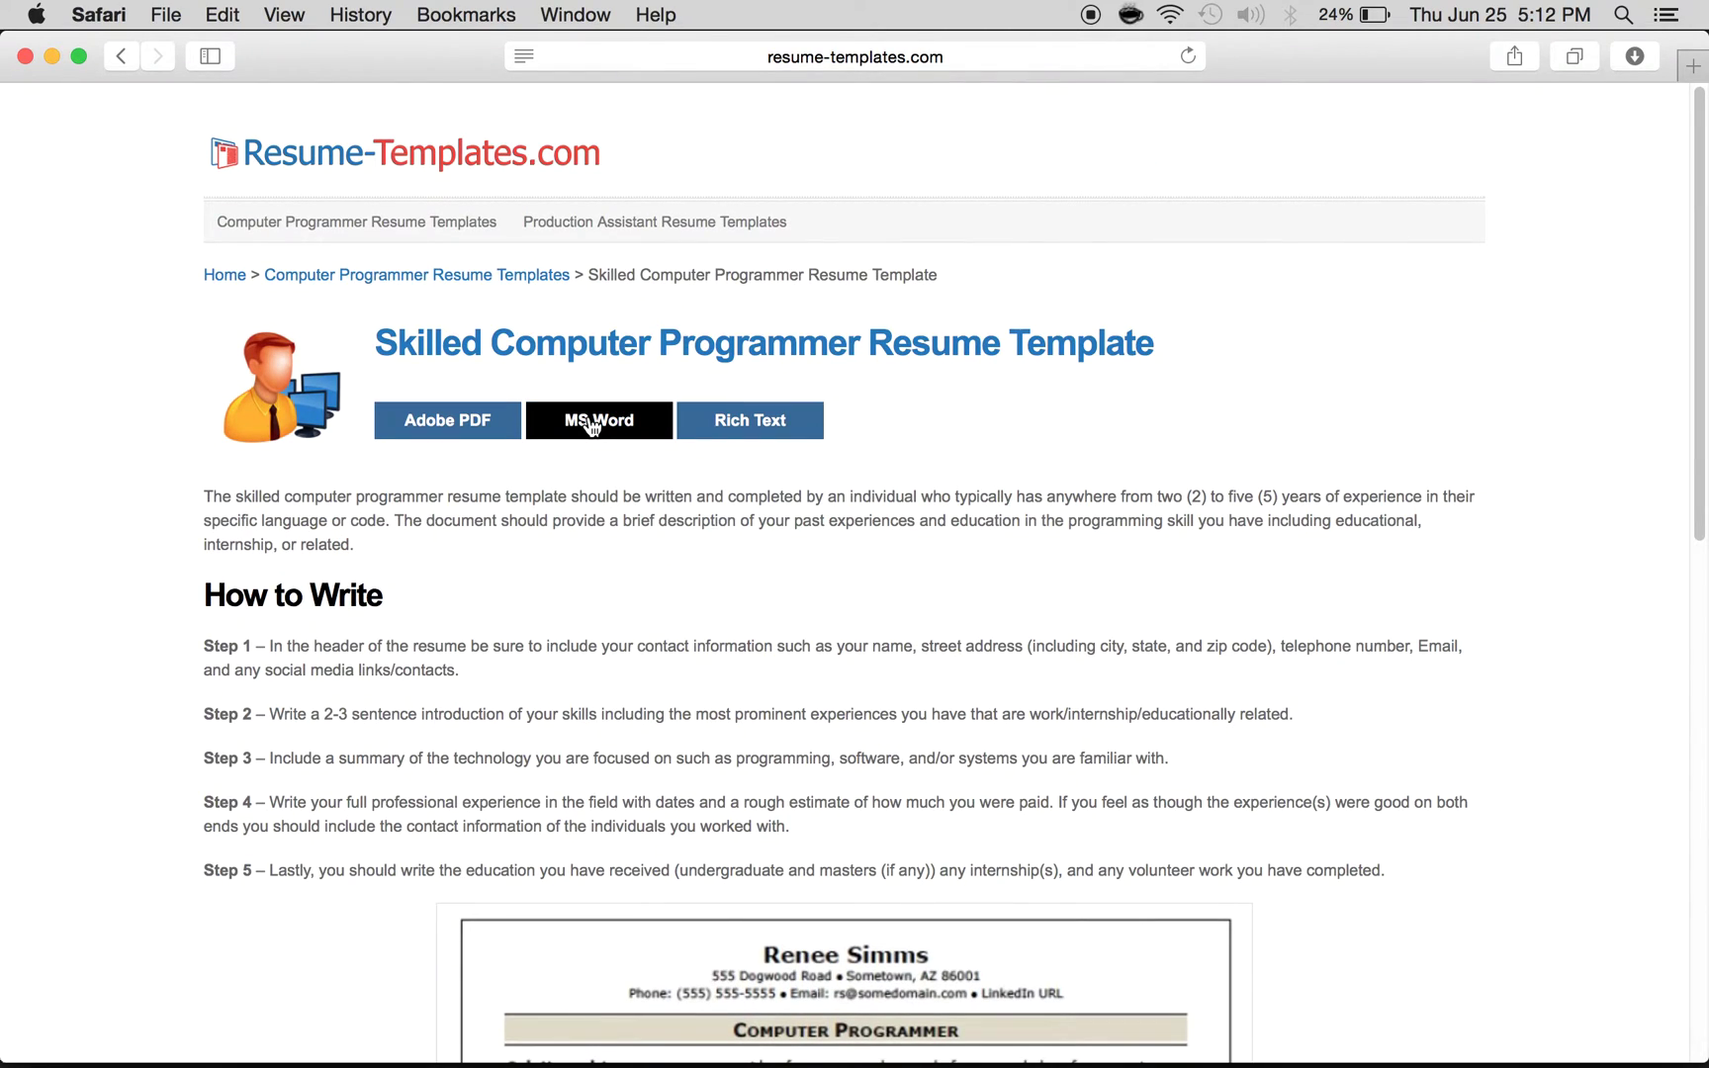
# Download the MS Word version and open skilled-computer-programmer-resume-template-3.doc from Downloads.
pyautogui.click(592, 423)
pyautogui.click(1628, 59)
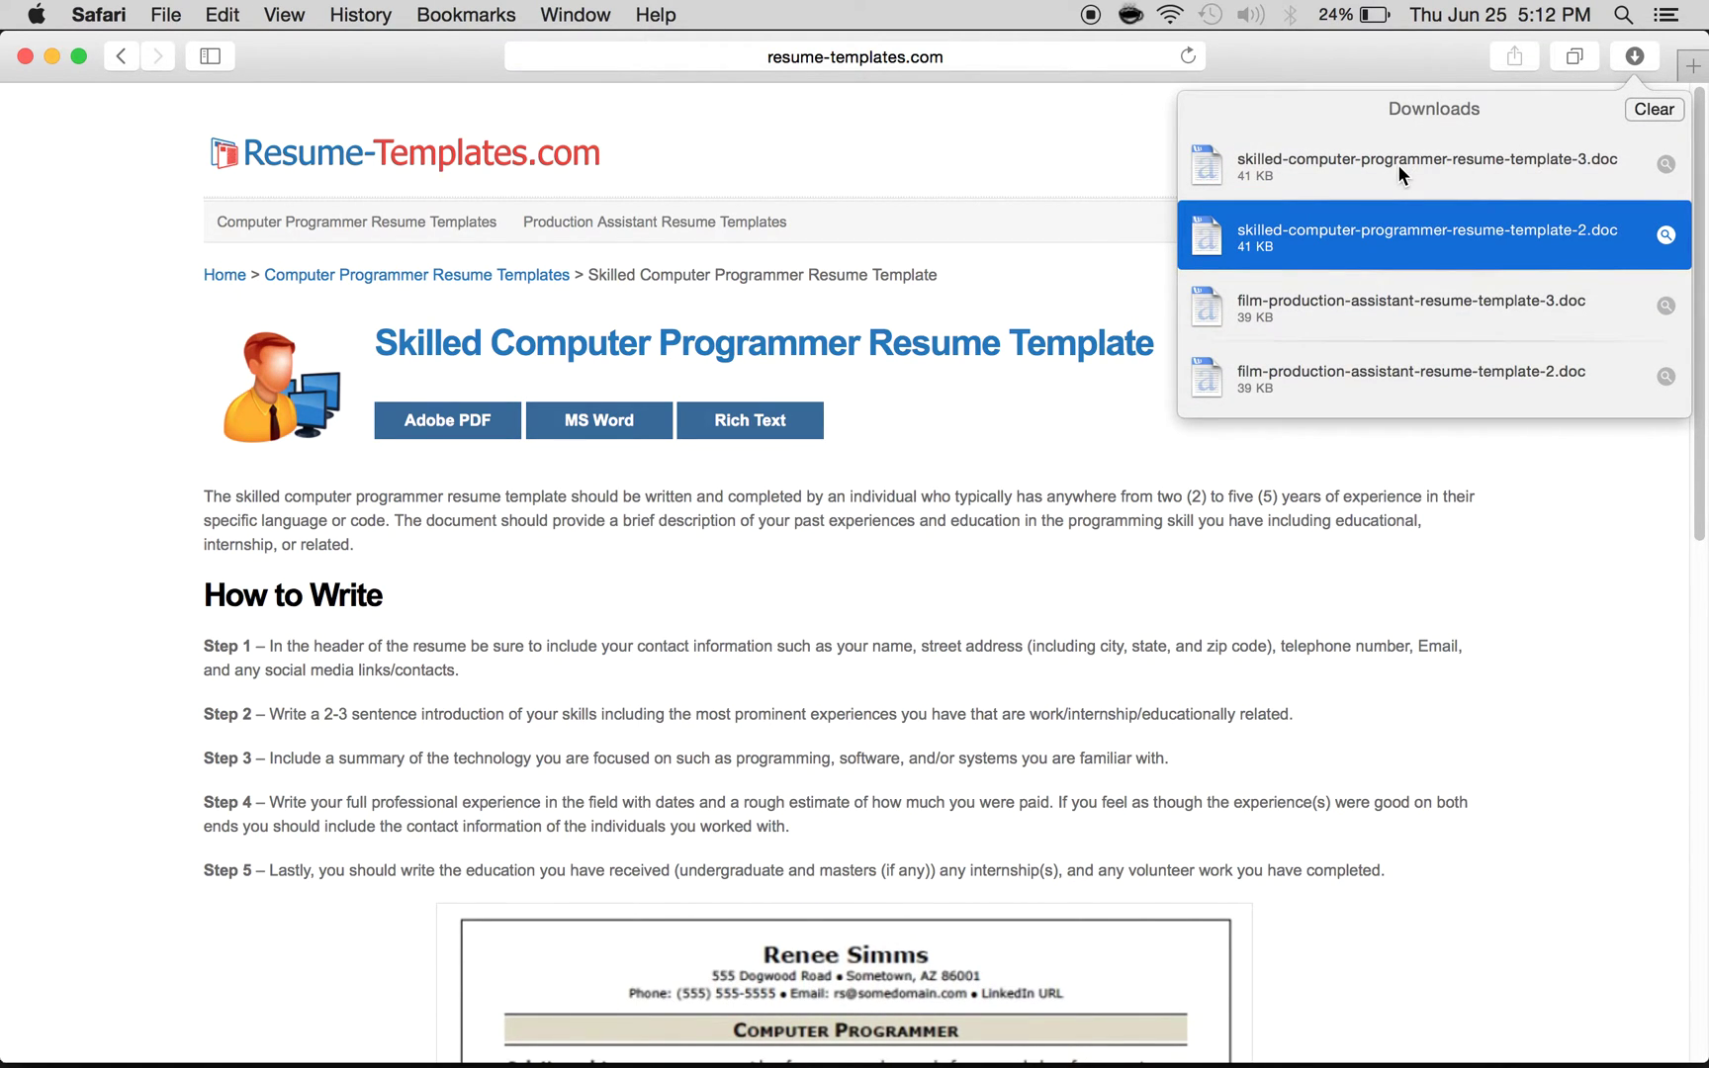
pyautogui.doubleClick(1397, 233)
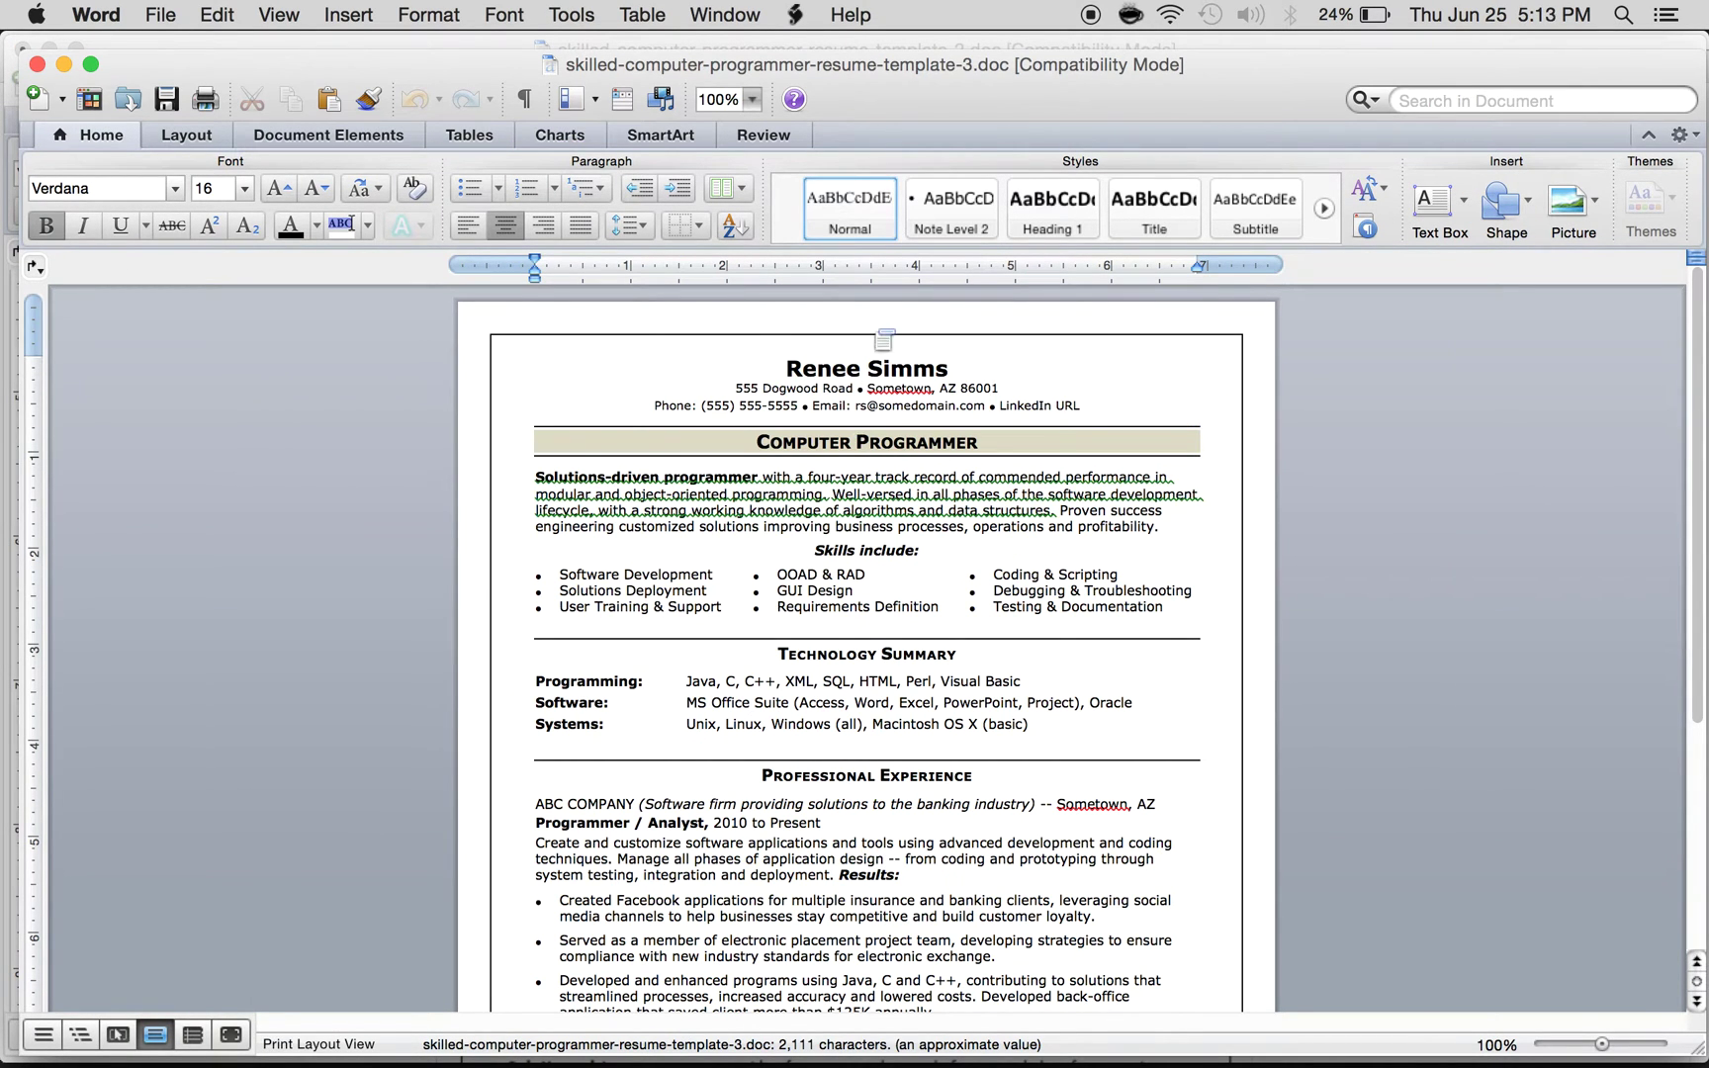
# Zoom the document to 200% and replace the sample heading name with the new full name.
pyautogui.click(751, 100)
pyautogui.click(754, 186)
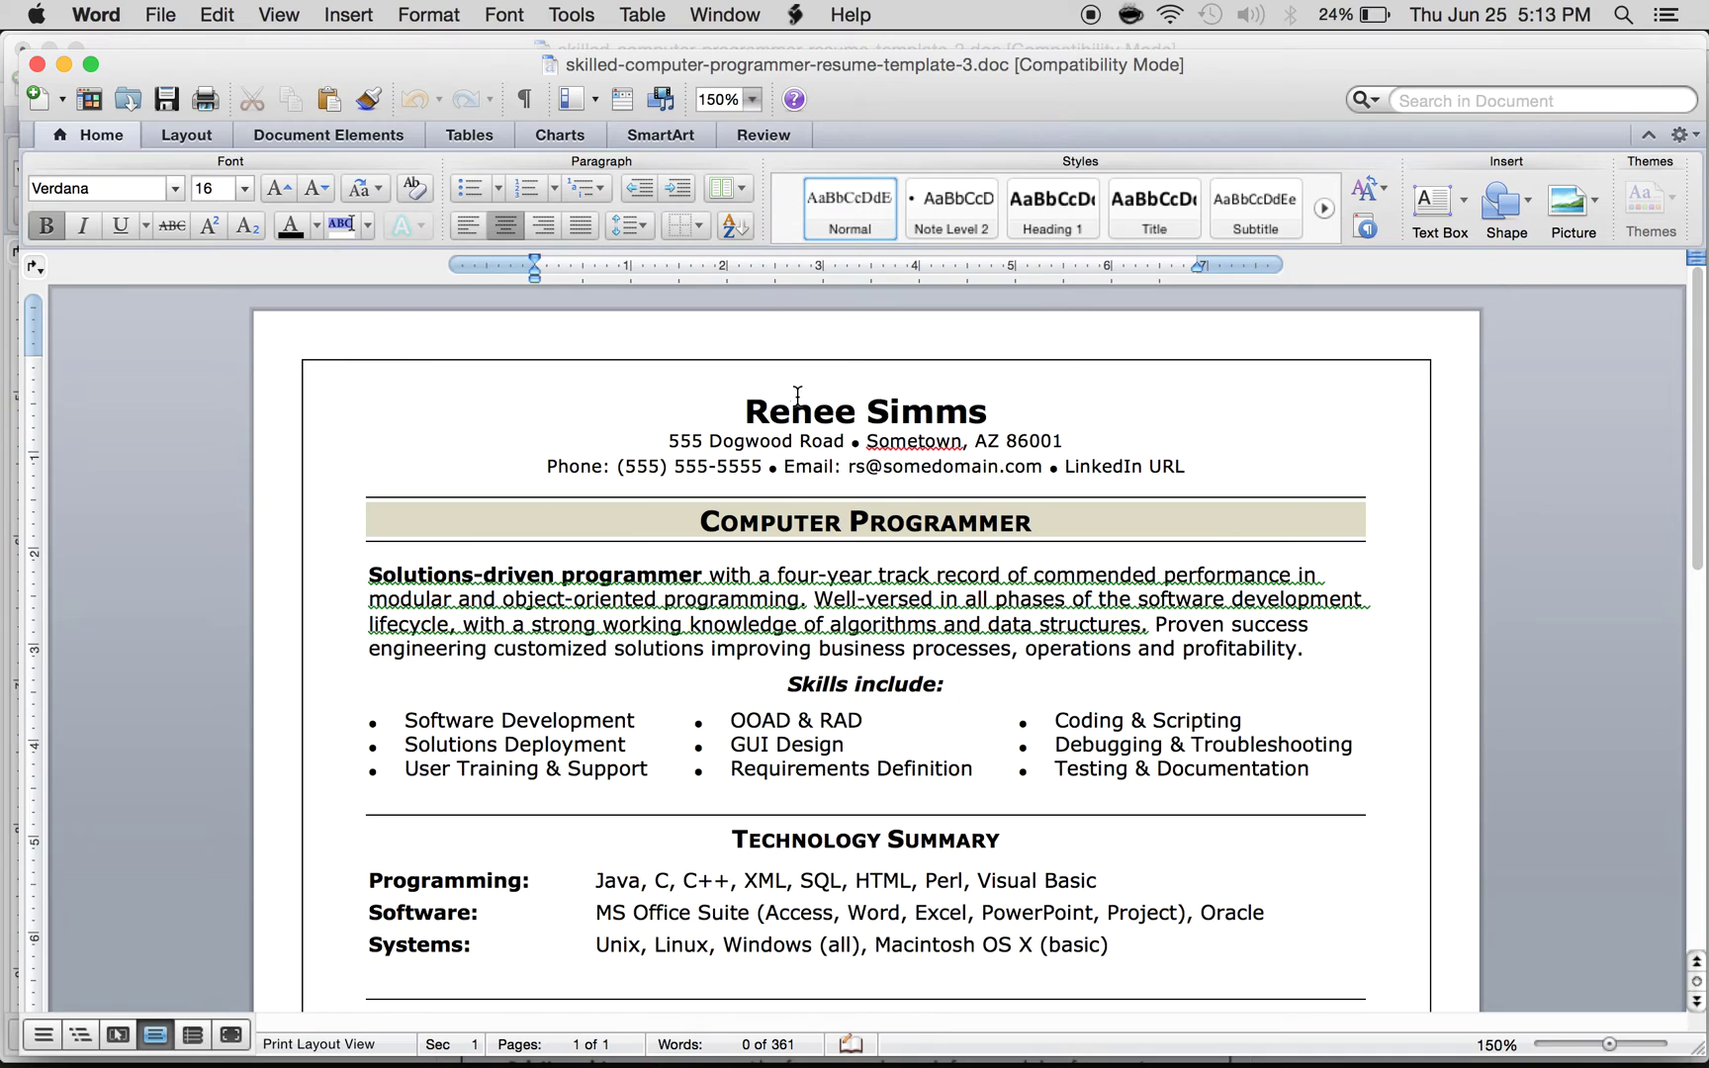
pyautogui.click(753, 99)
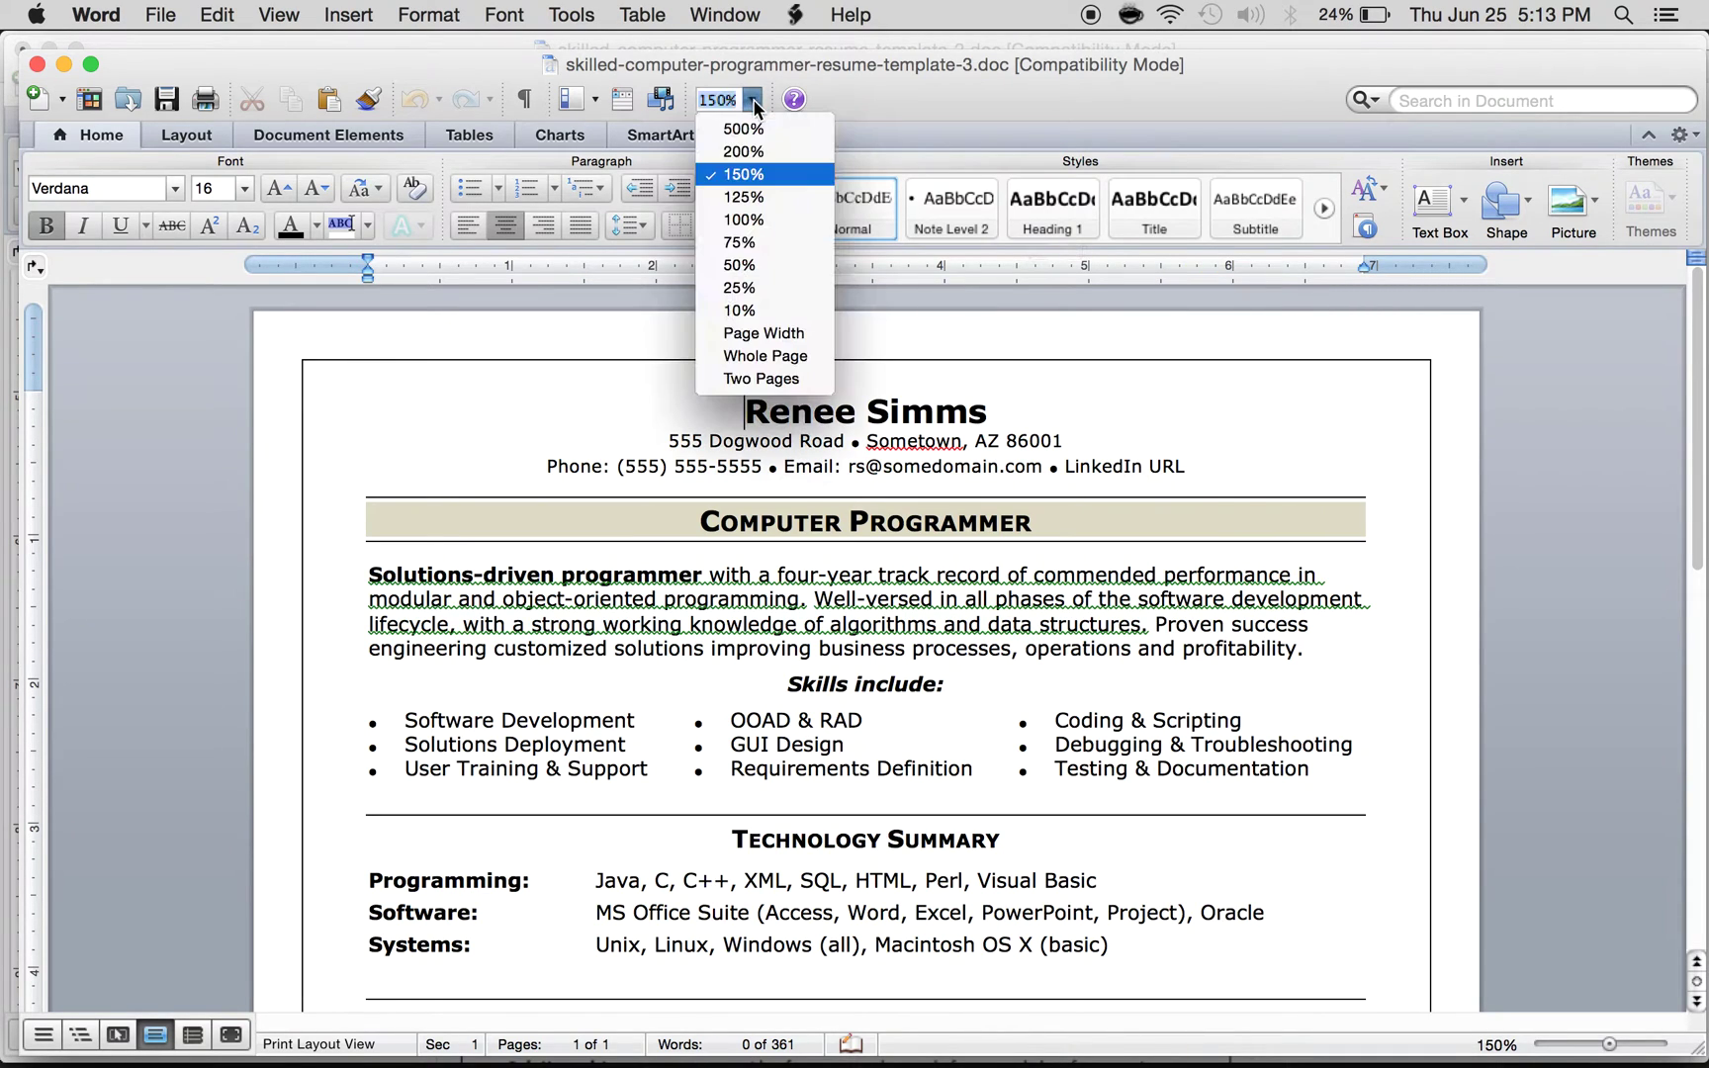
pyautogui.click(752, 151)
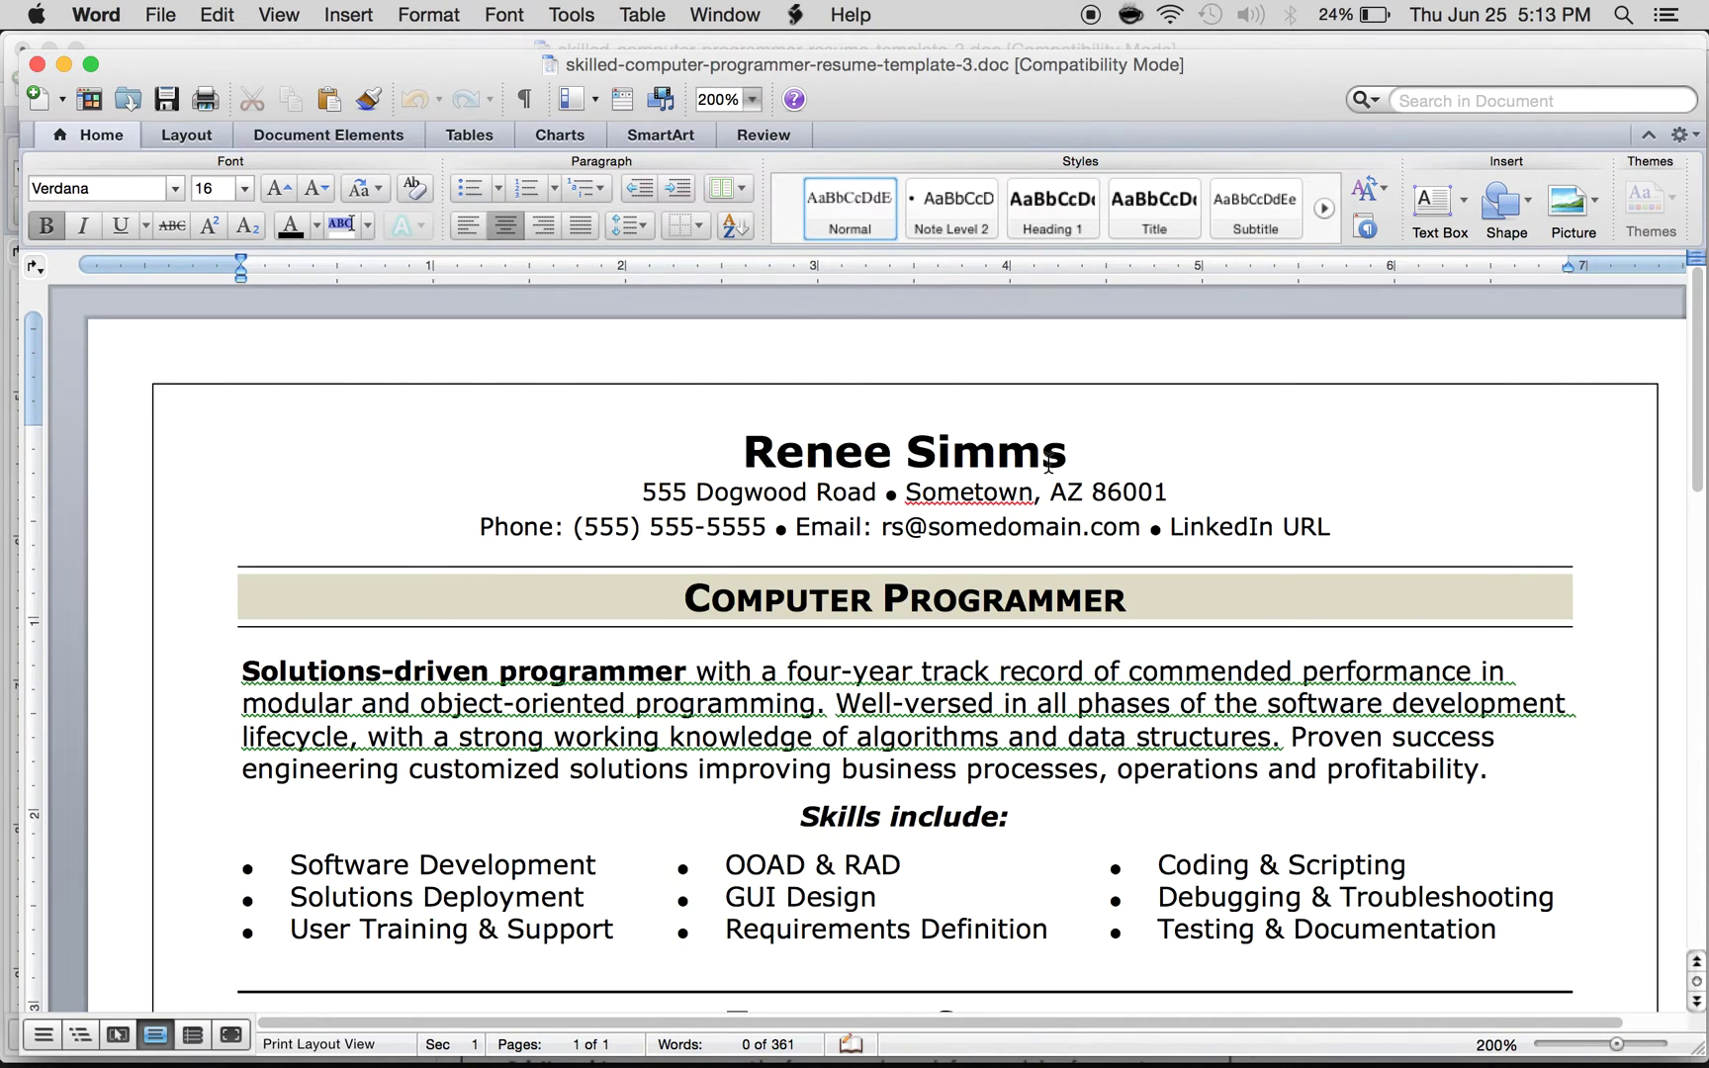
pyautogui.hscroll(2, 1074, 458)
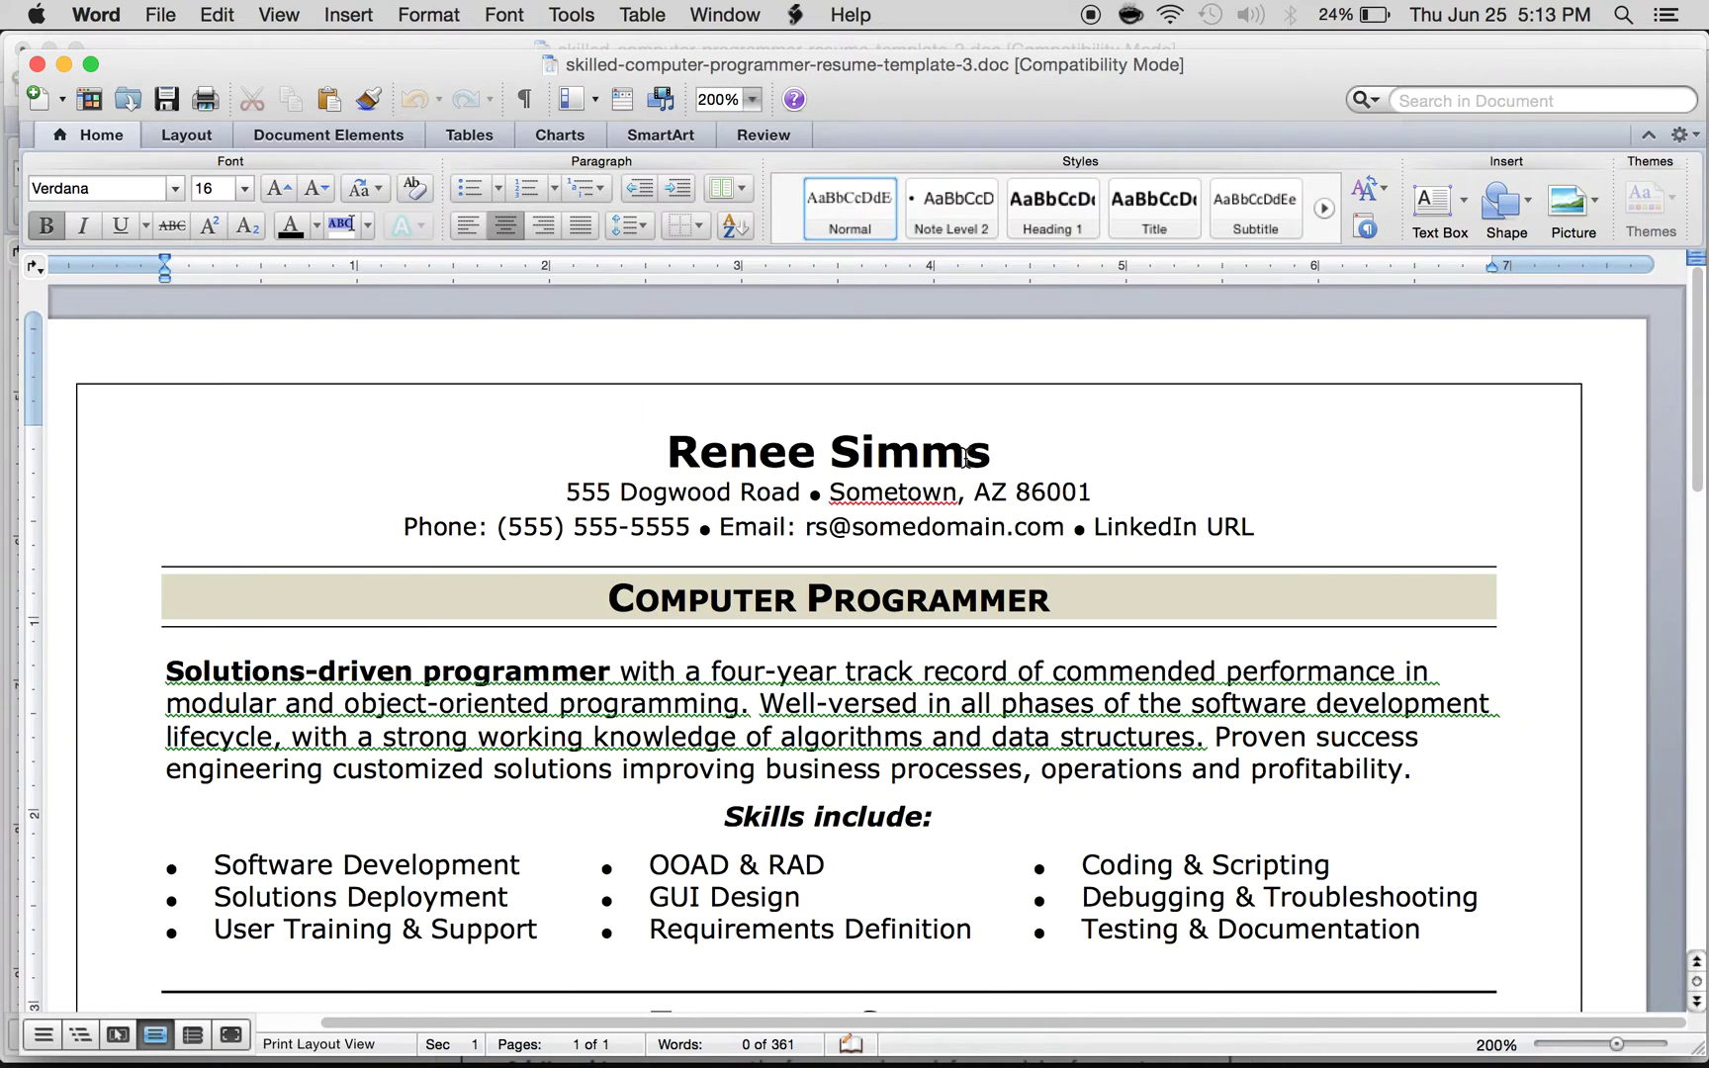
pyautogui.moveTo(1002, 458); pyautogui.dragTo(777, 460)
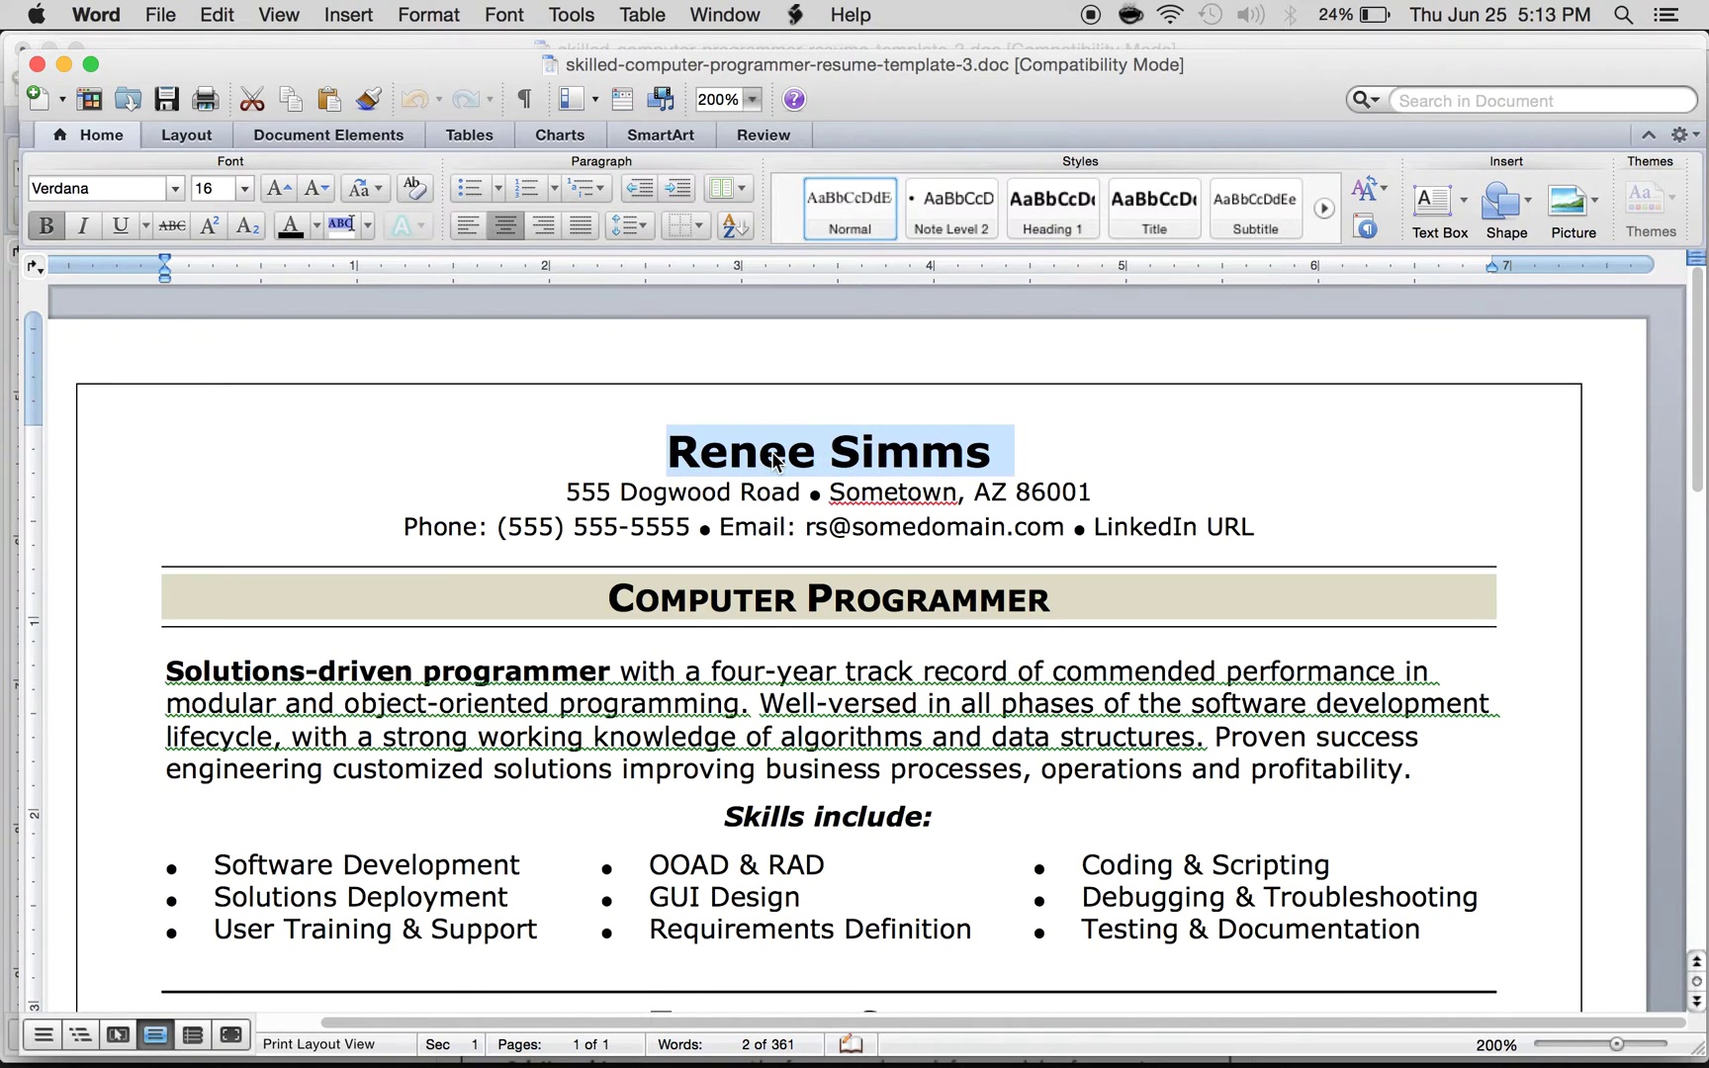
pyautogui.write('Johnny')
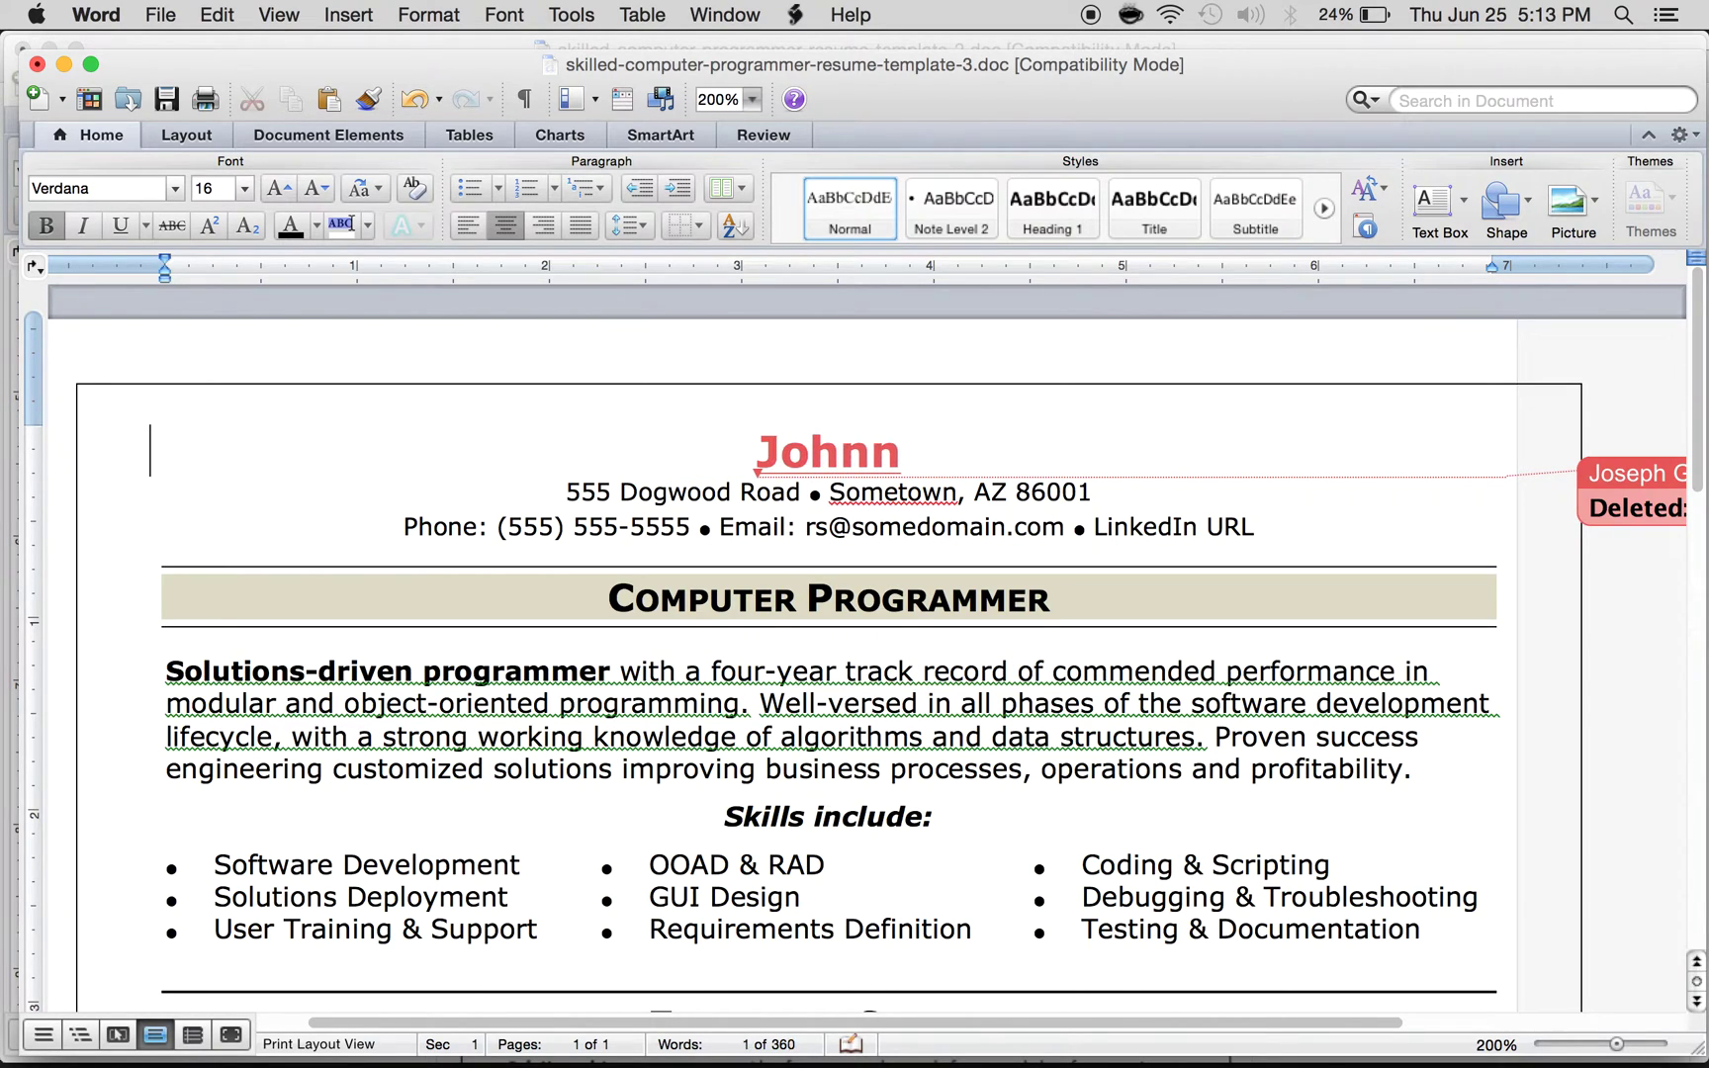
pyautogui.write(' Appleseed')
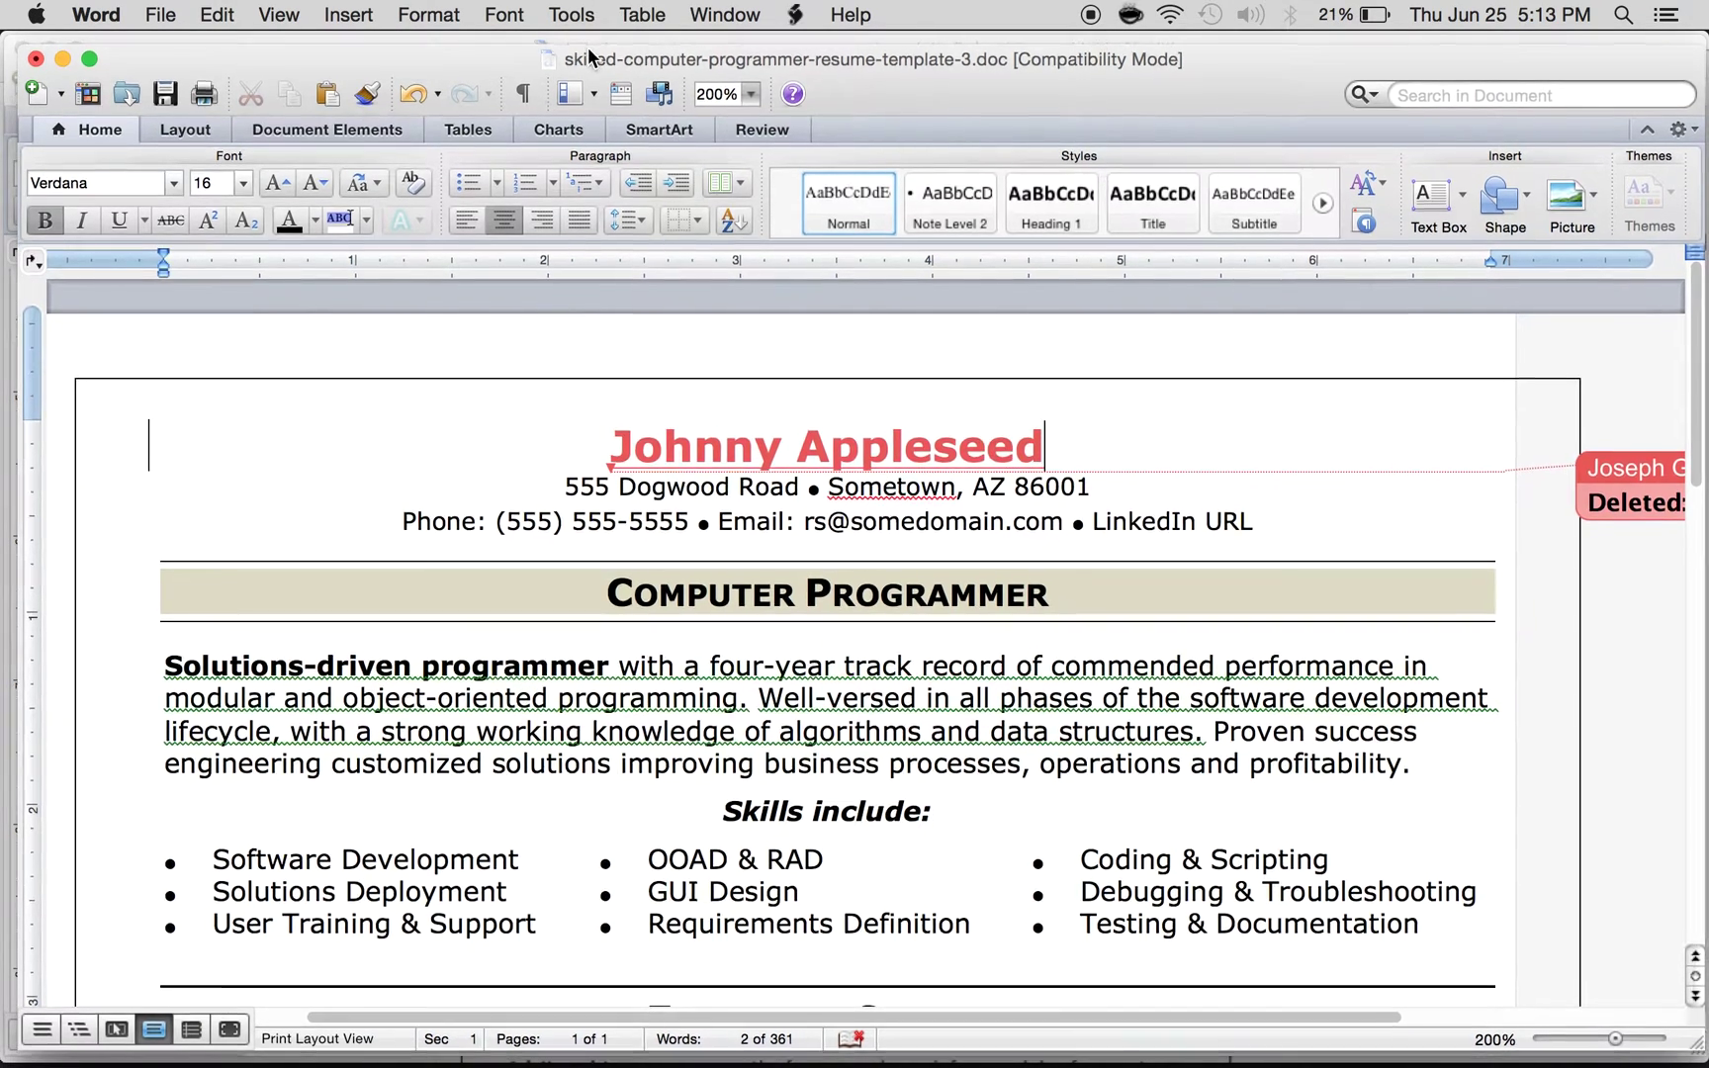
# In Highlight Changes, turn off change tracking and on-screen and printed highlighting.
pyautogui.click(570, 13)
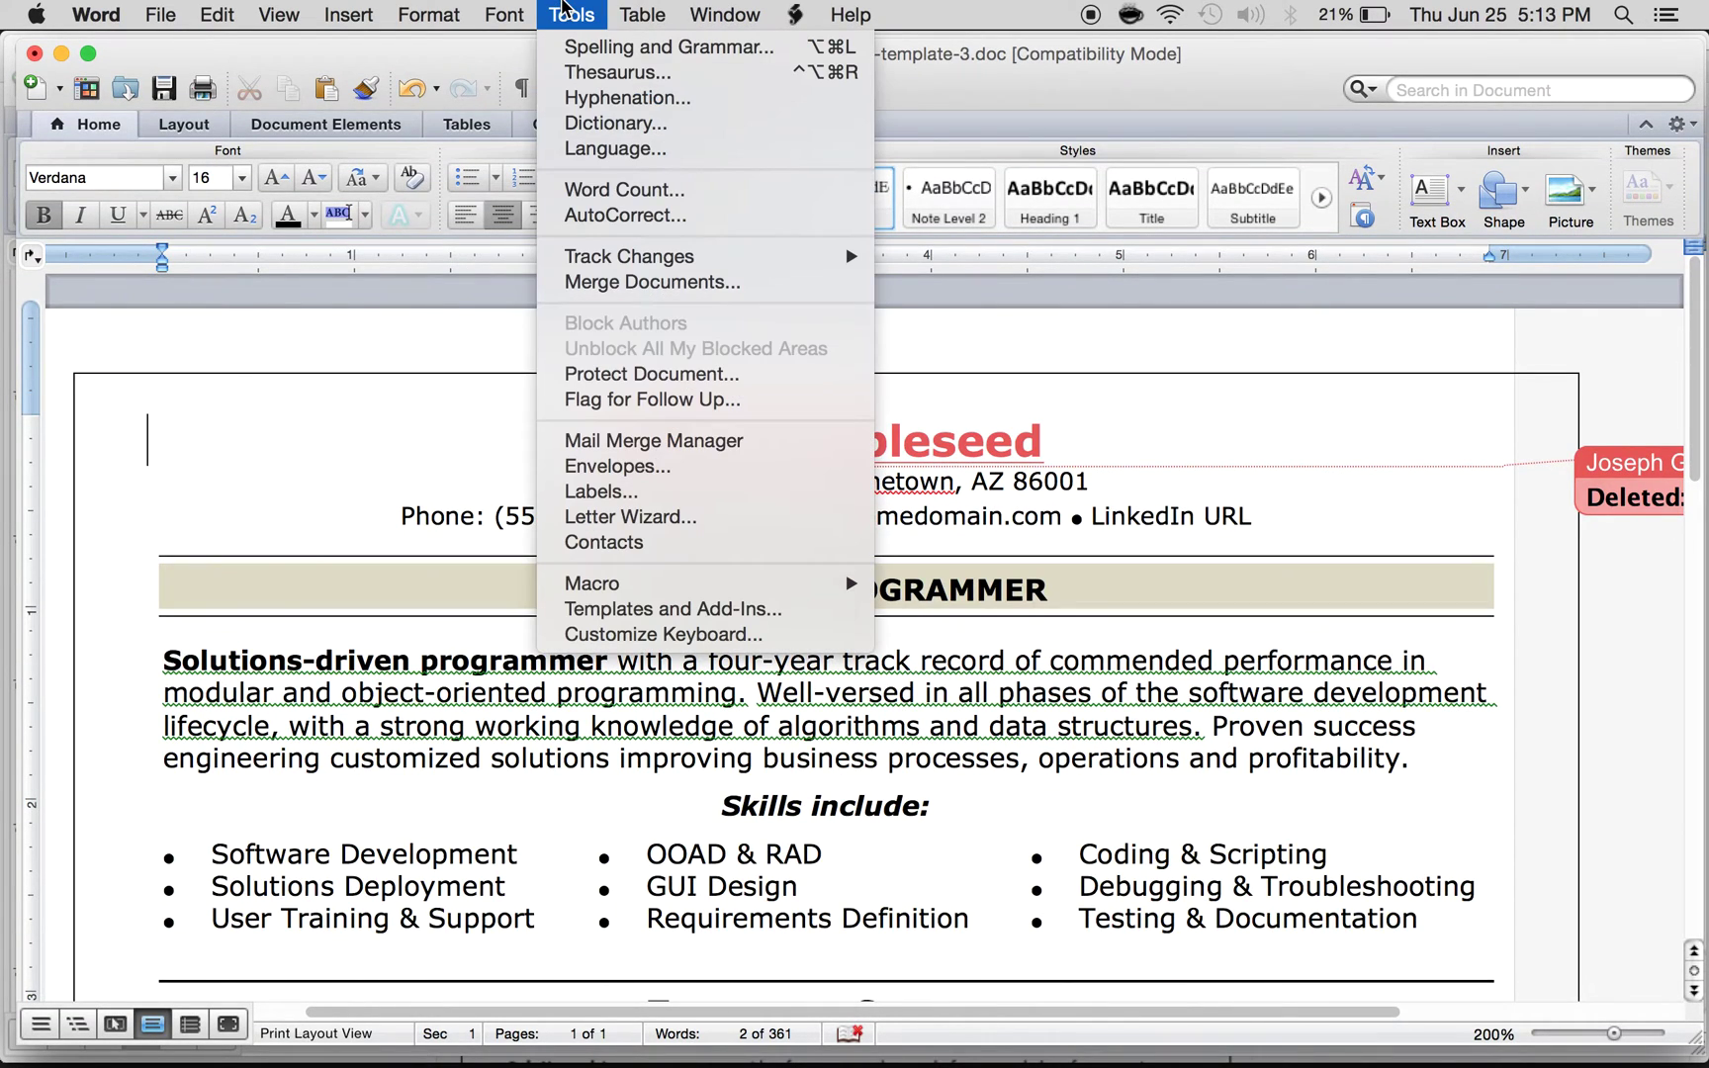
pyautogui.moveTo(669, 264)
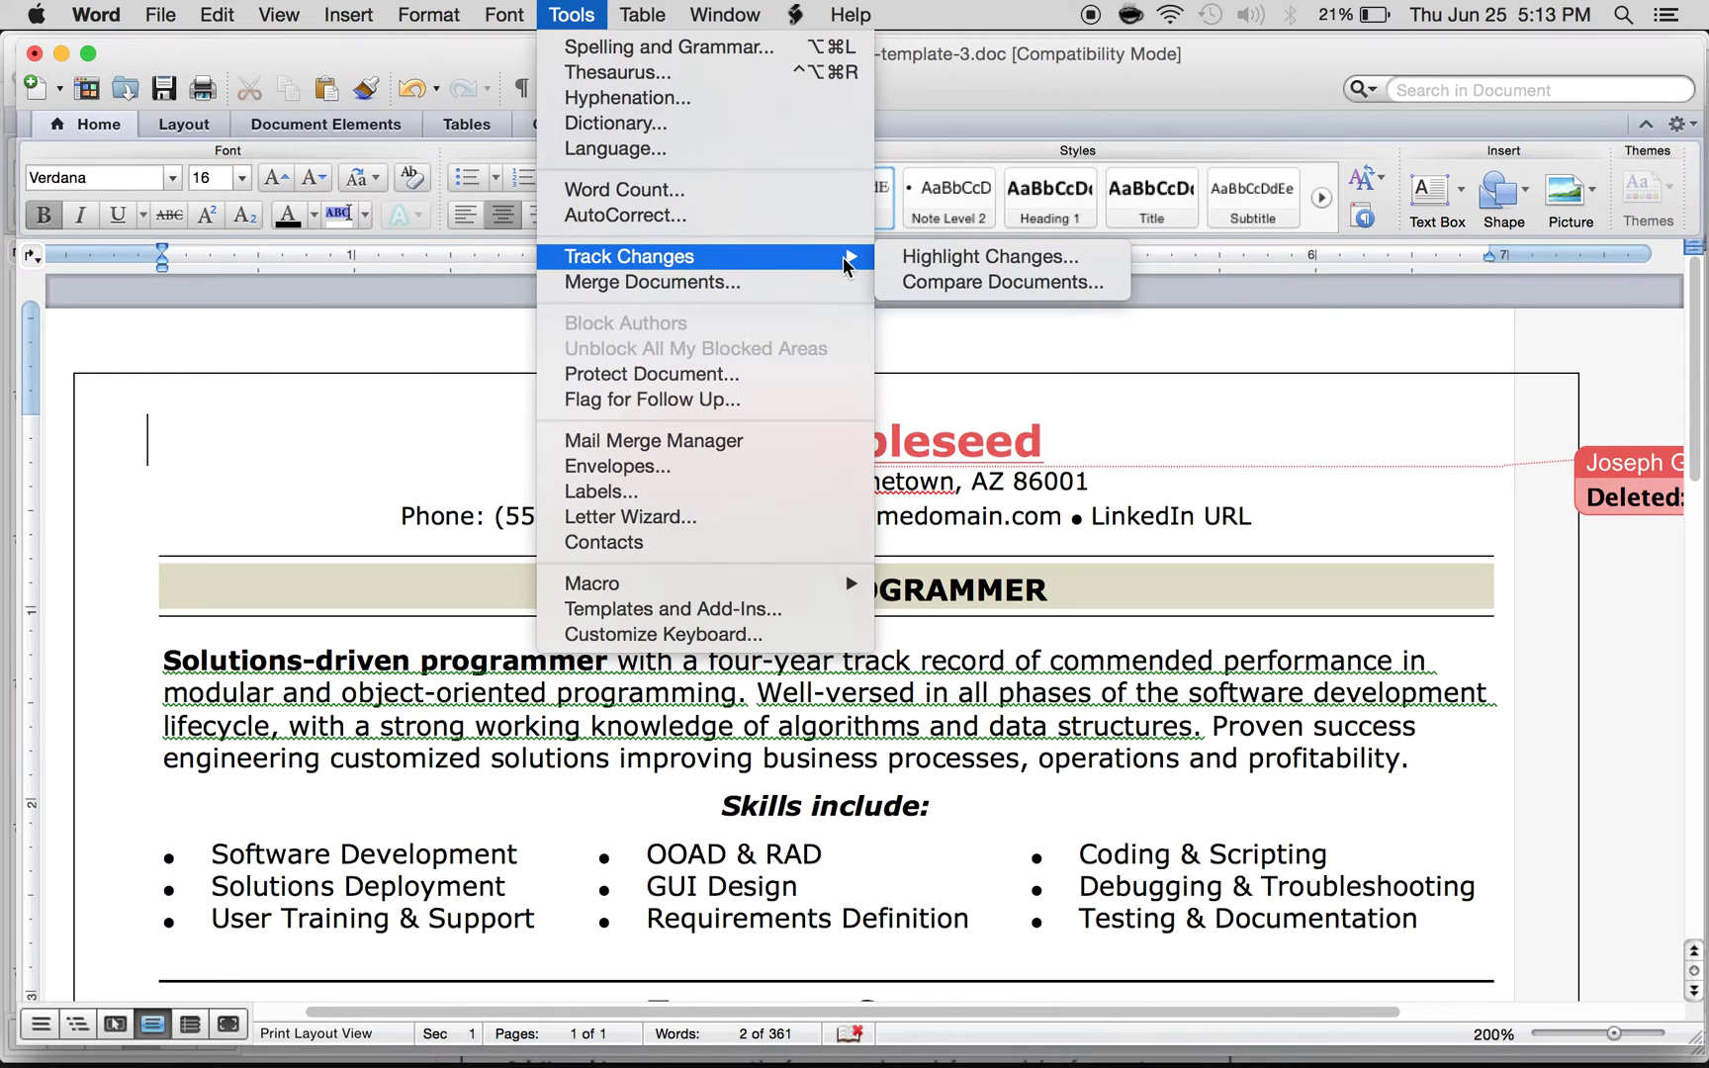
pyautogui.click(938, 259)
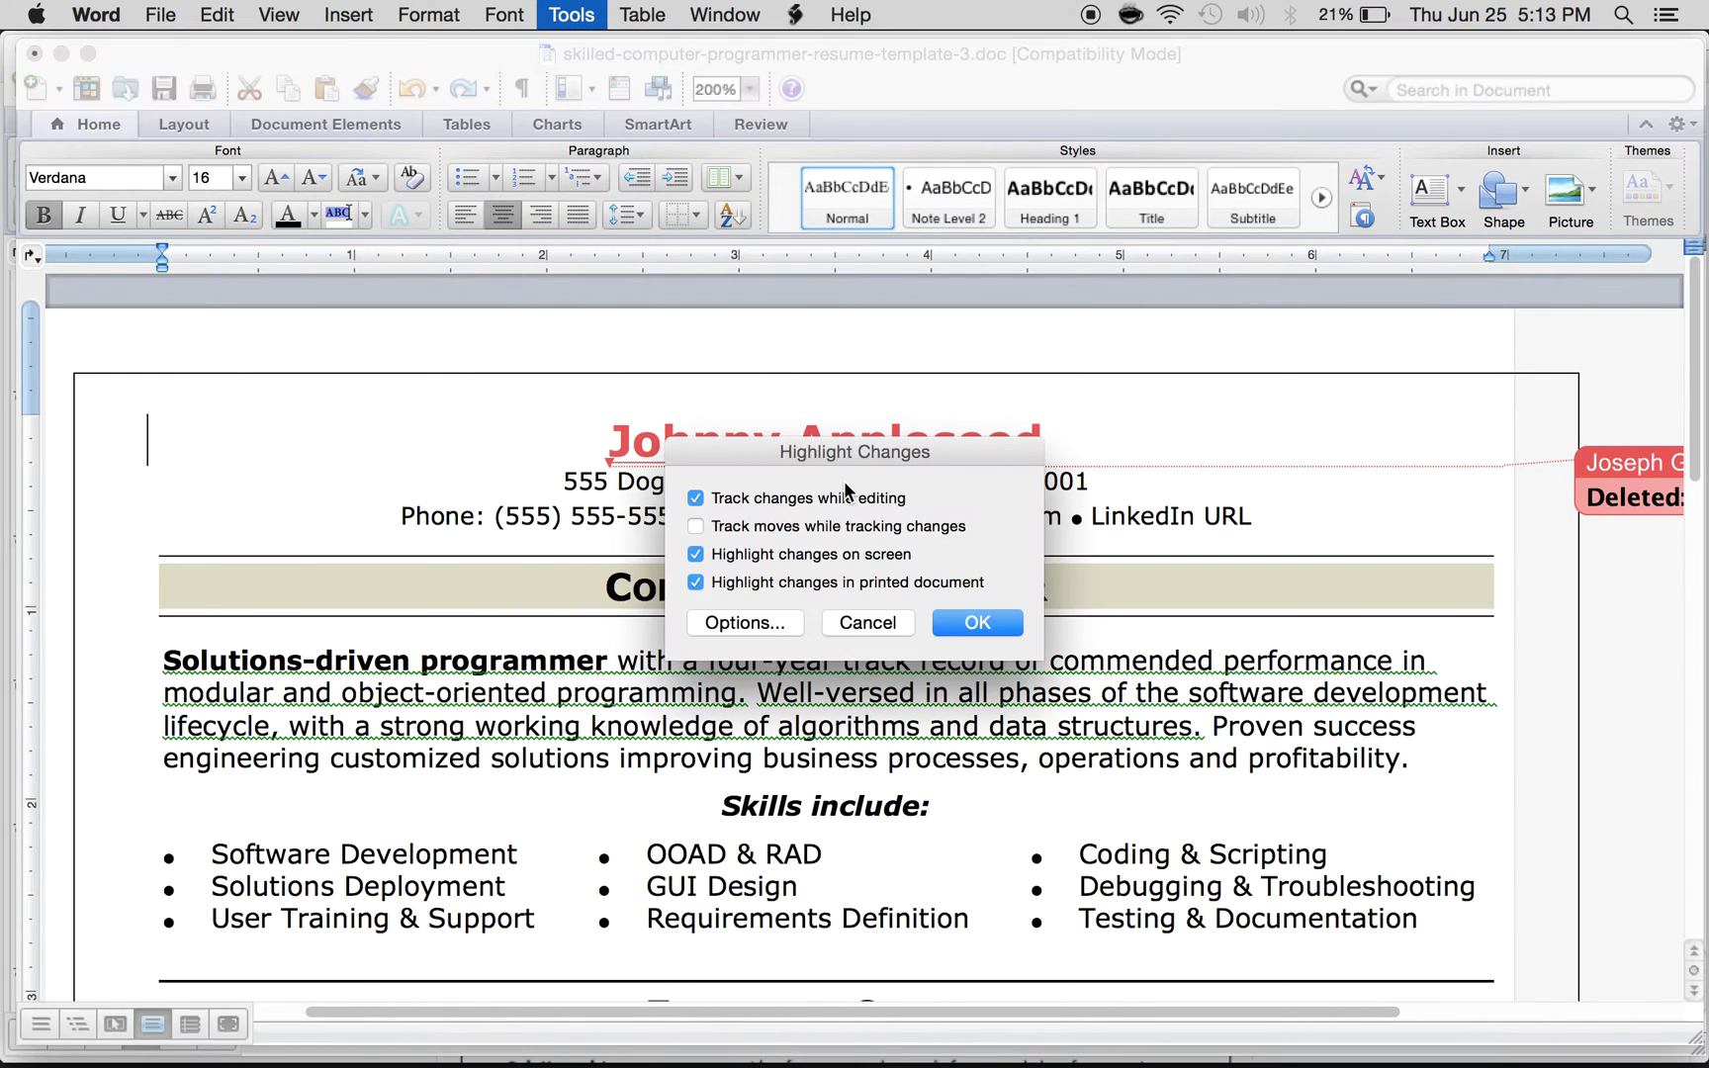
pyautogui.click(697, 500)
pyautogui.click(695, 554)
pyautogui.click(696, 581)
pyautogui.click(957, 619)
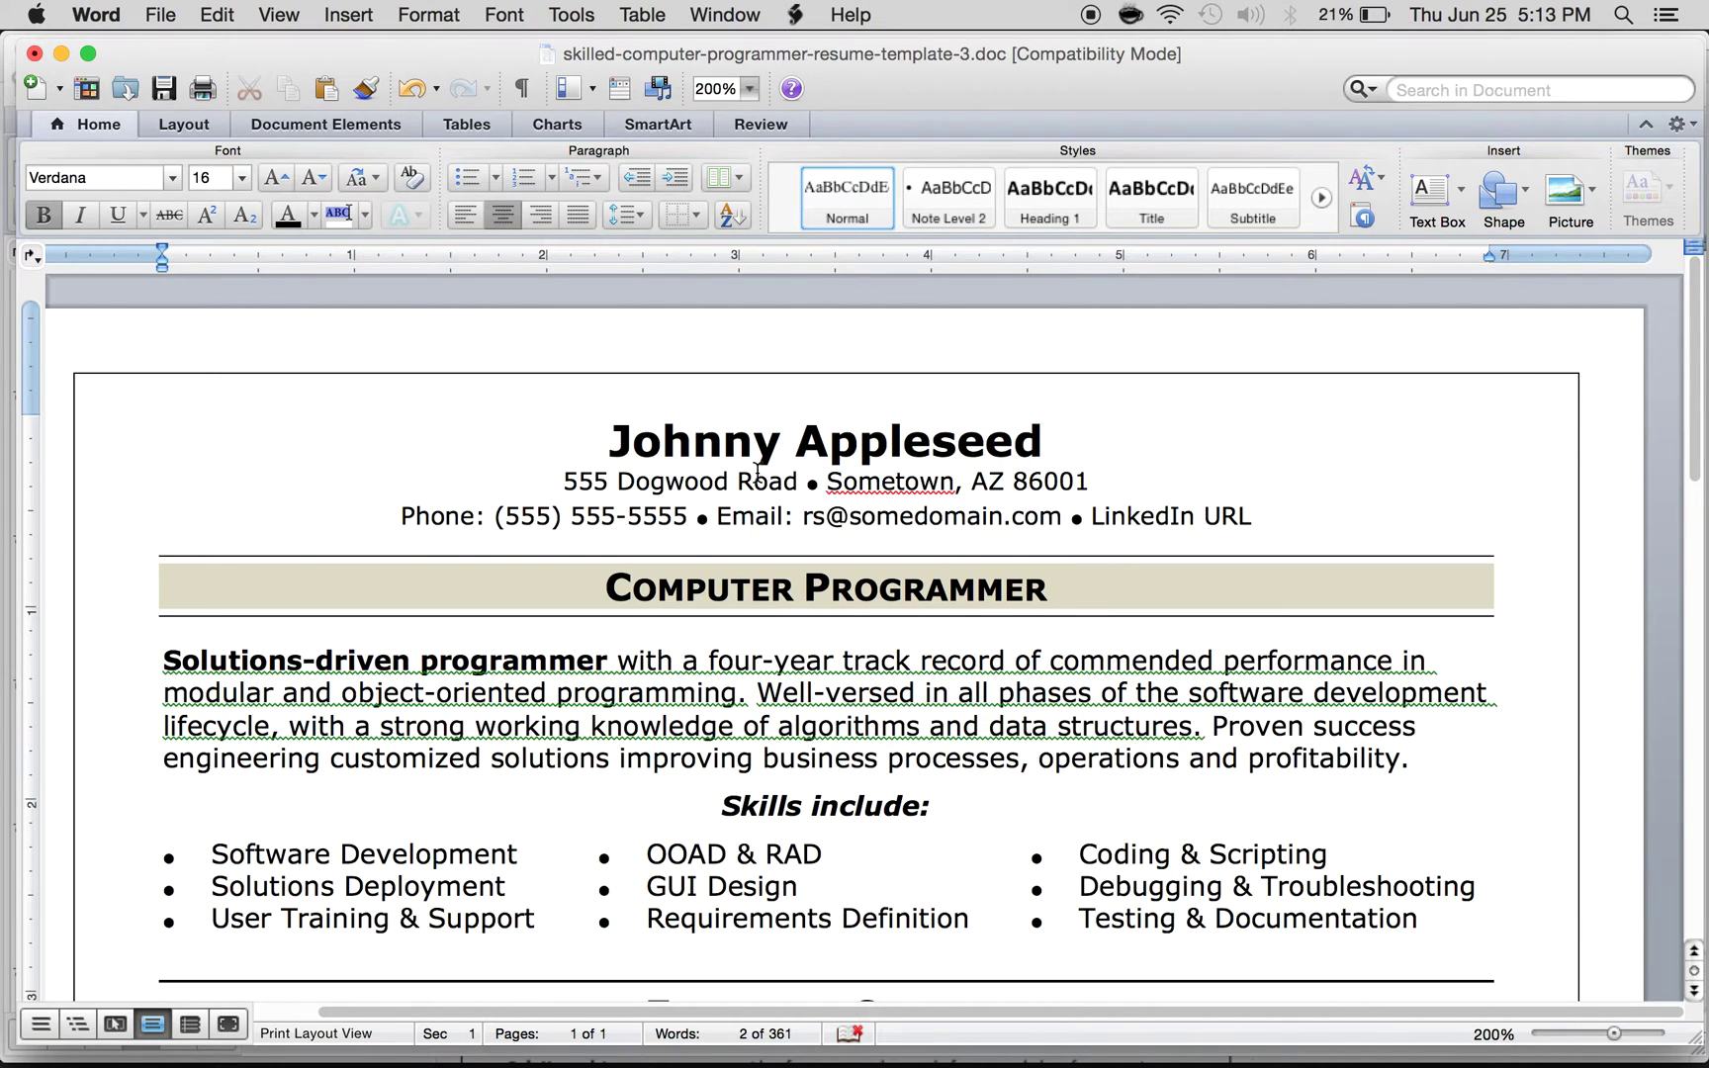
# Replace the sample street address and town with the new street and city.
pyautogui.moveTo(804, 482); pyautogui.dragTo(586, 481)
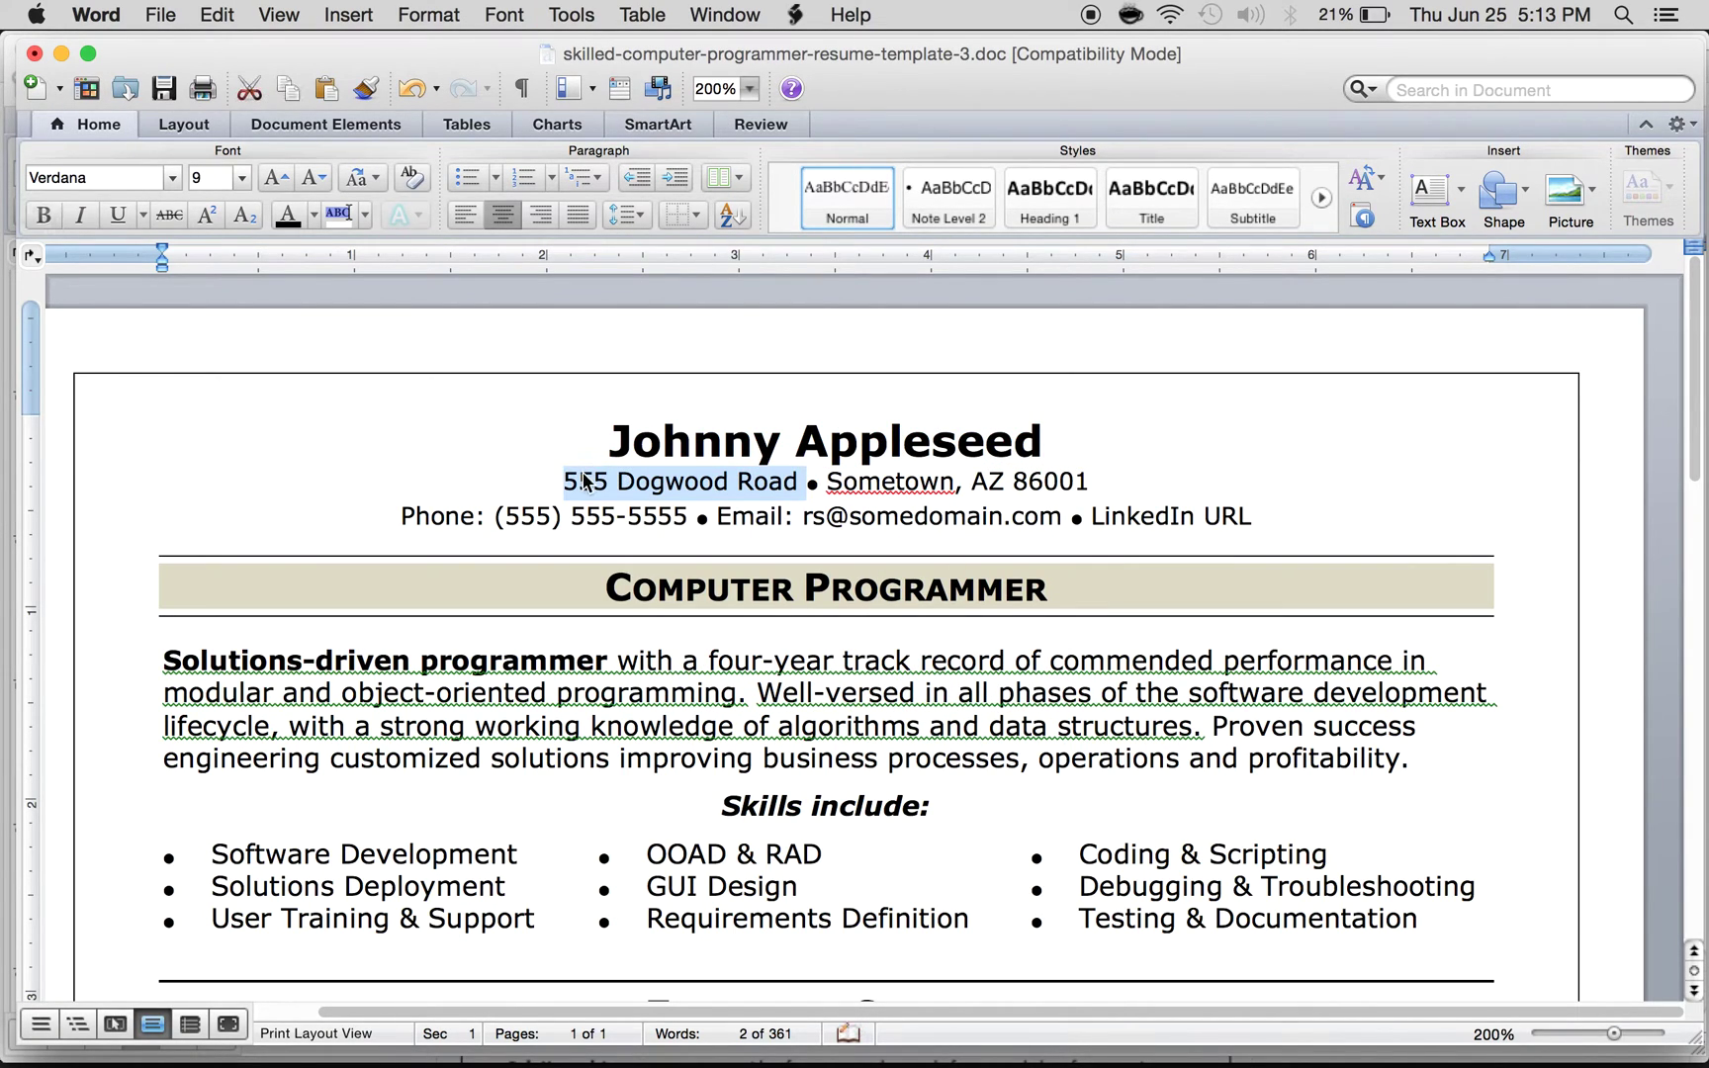
pyautogui.write('123 Appl')
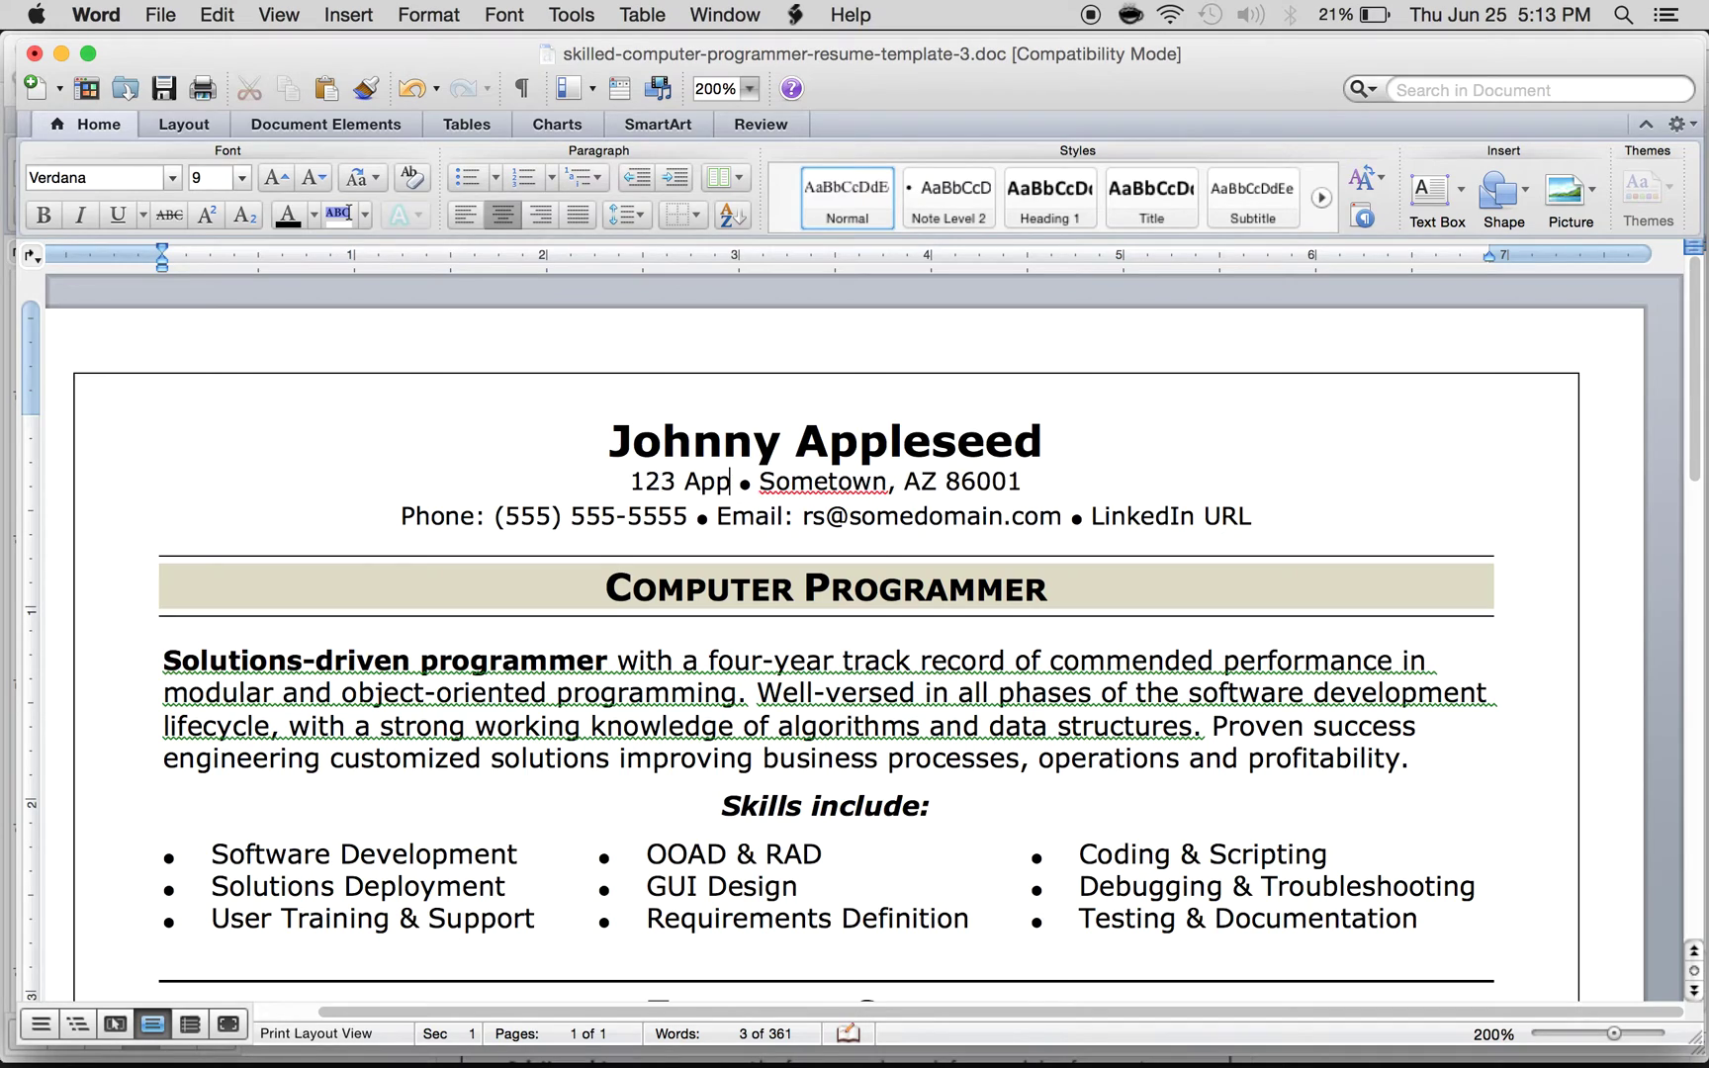
pyautogui.write('eville W')
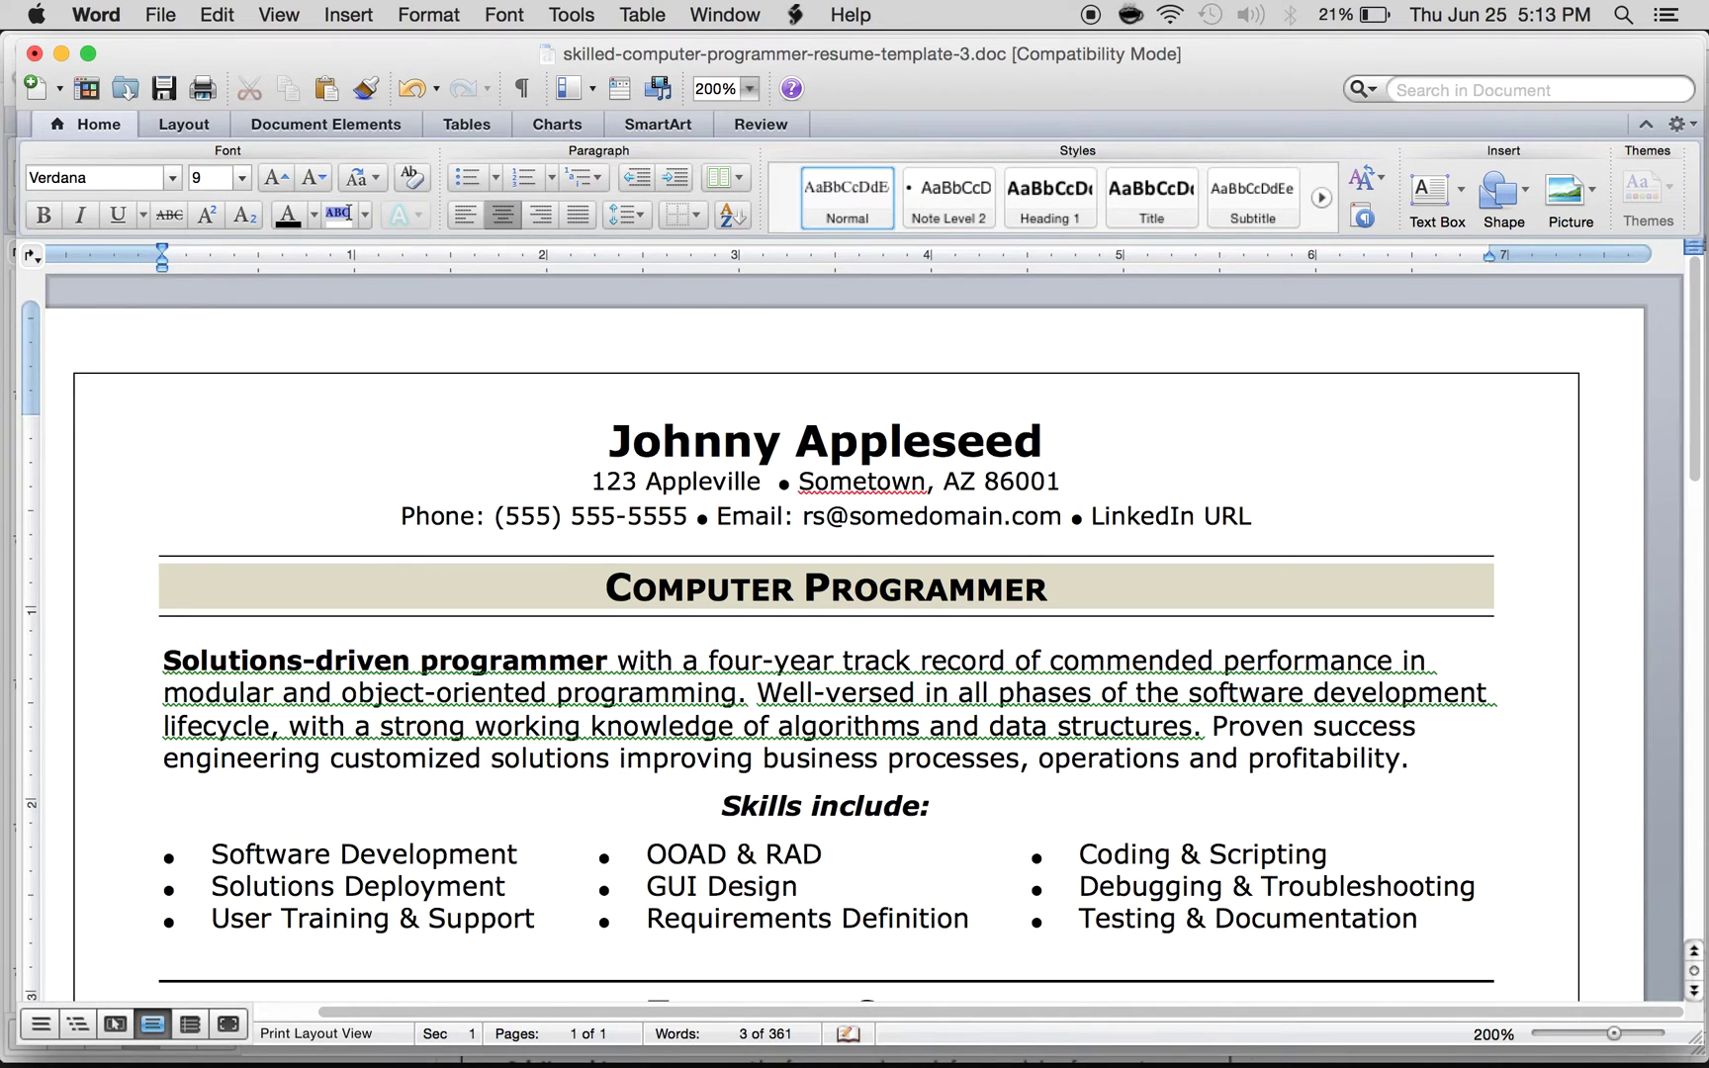
pyautogui.write('ay')
pyautogui.doubleClick(856, 481)
pyautogui.write('Appleville')
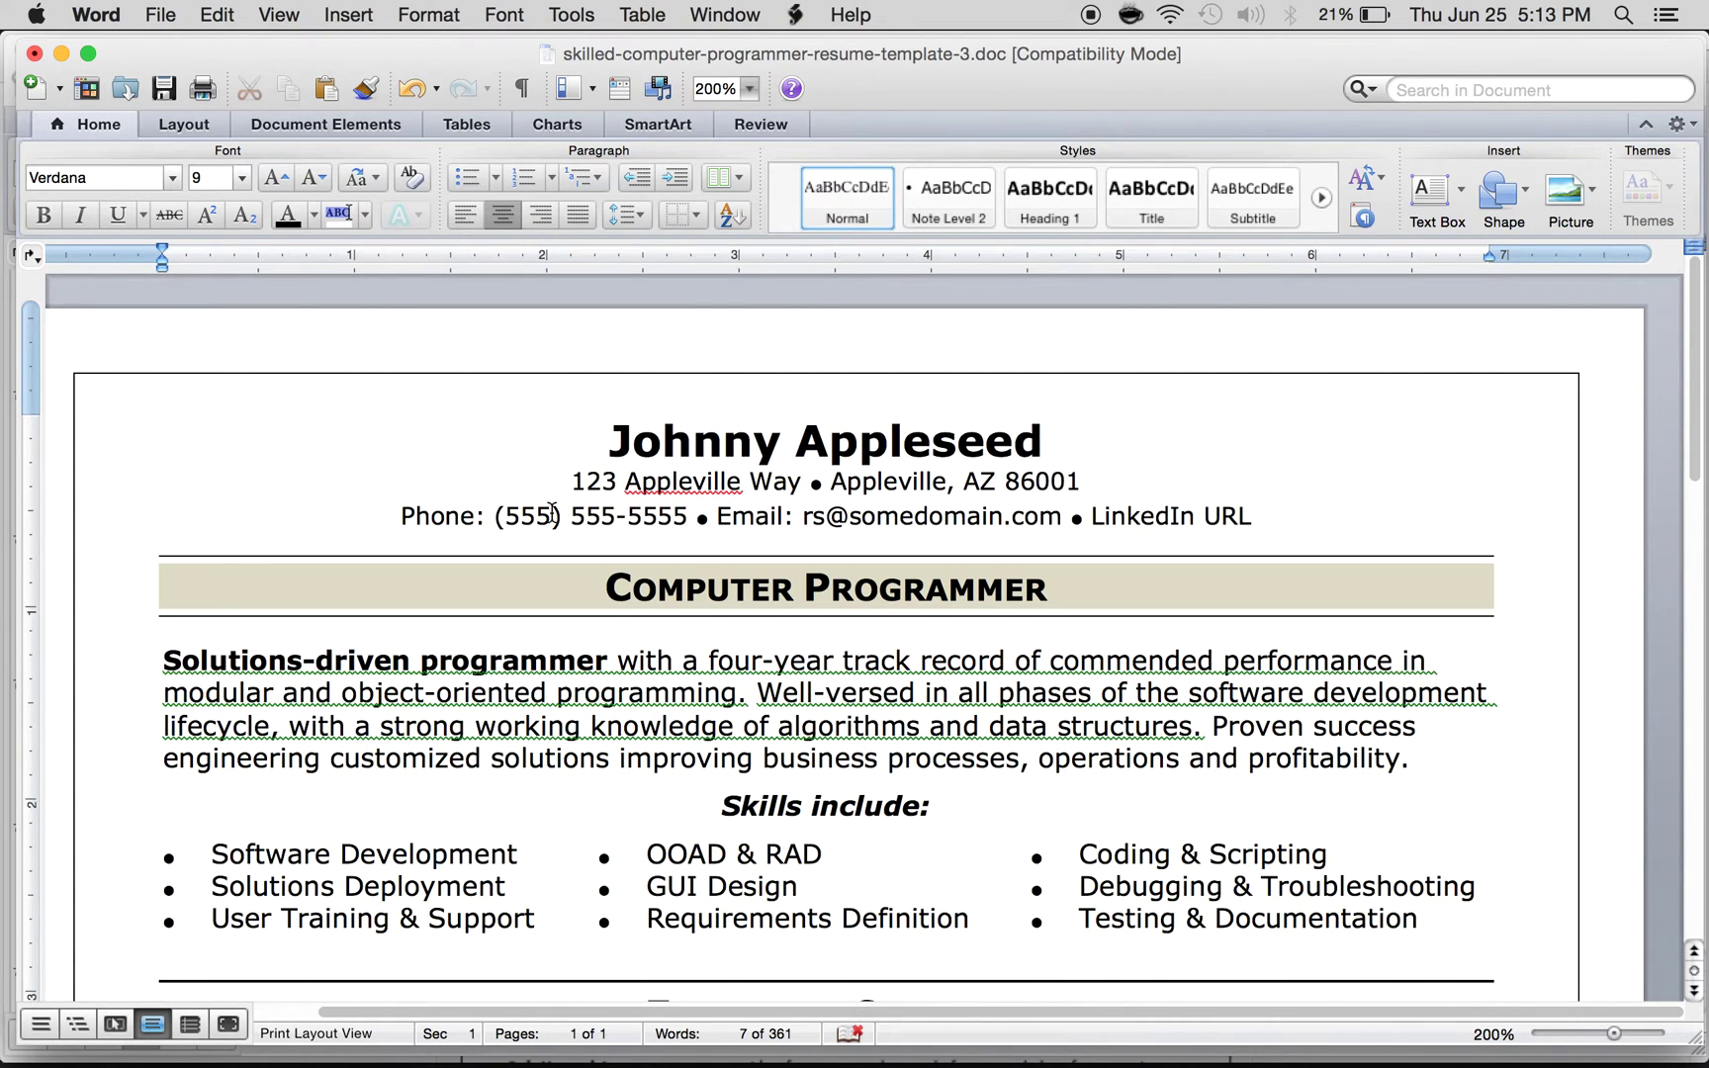
# Delete the 'LinkedIn URL' entry from the contact line.
pyautogui.click(631, 516)
pyautogui.moveTo(1251, 515); pyautogui.dragTo(1091, 515)
pyautogui.press('BackSpace')
pyautogui.press('BackSpace')
pyautogui.press('BackSpace')
pyautogui.press('BackSpace')
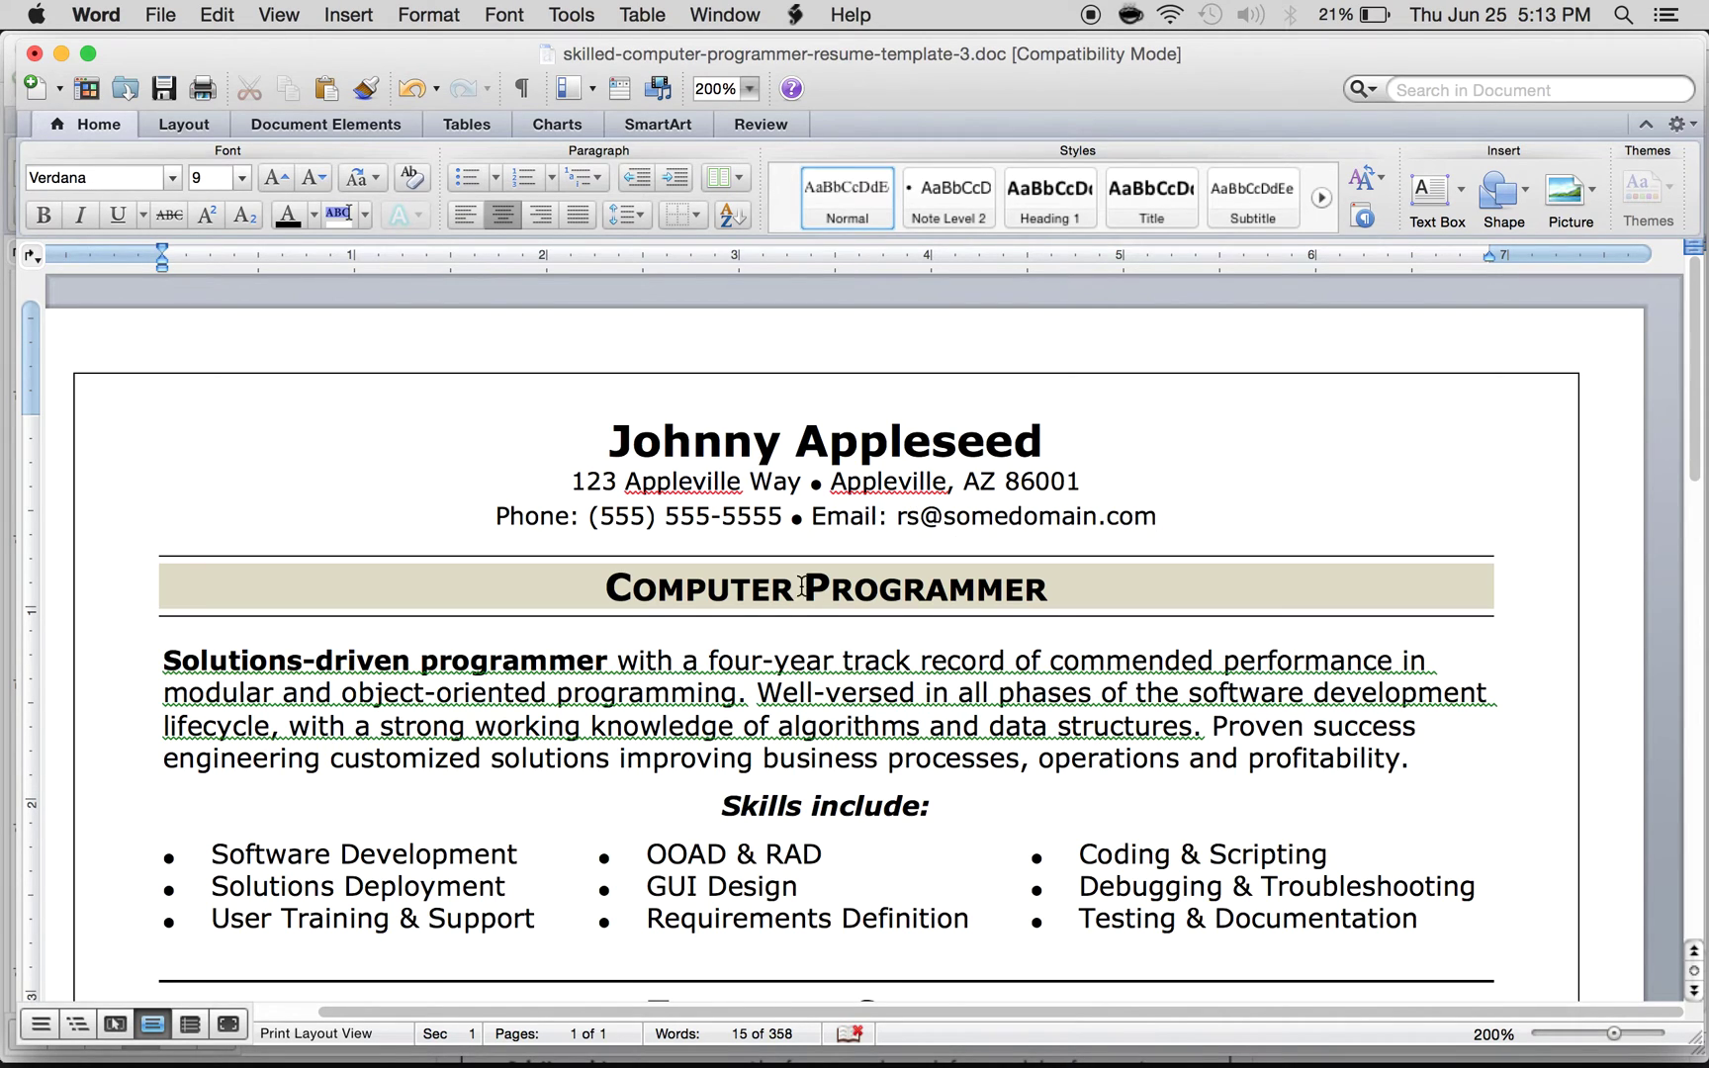
pyautogui.scroll(-5, 771, 601)
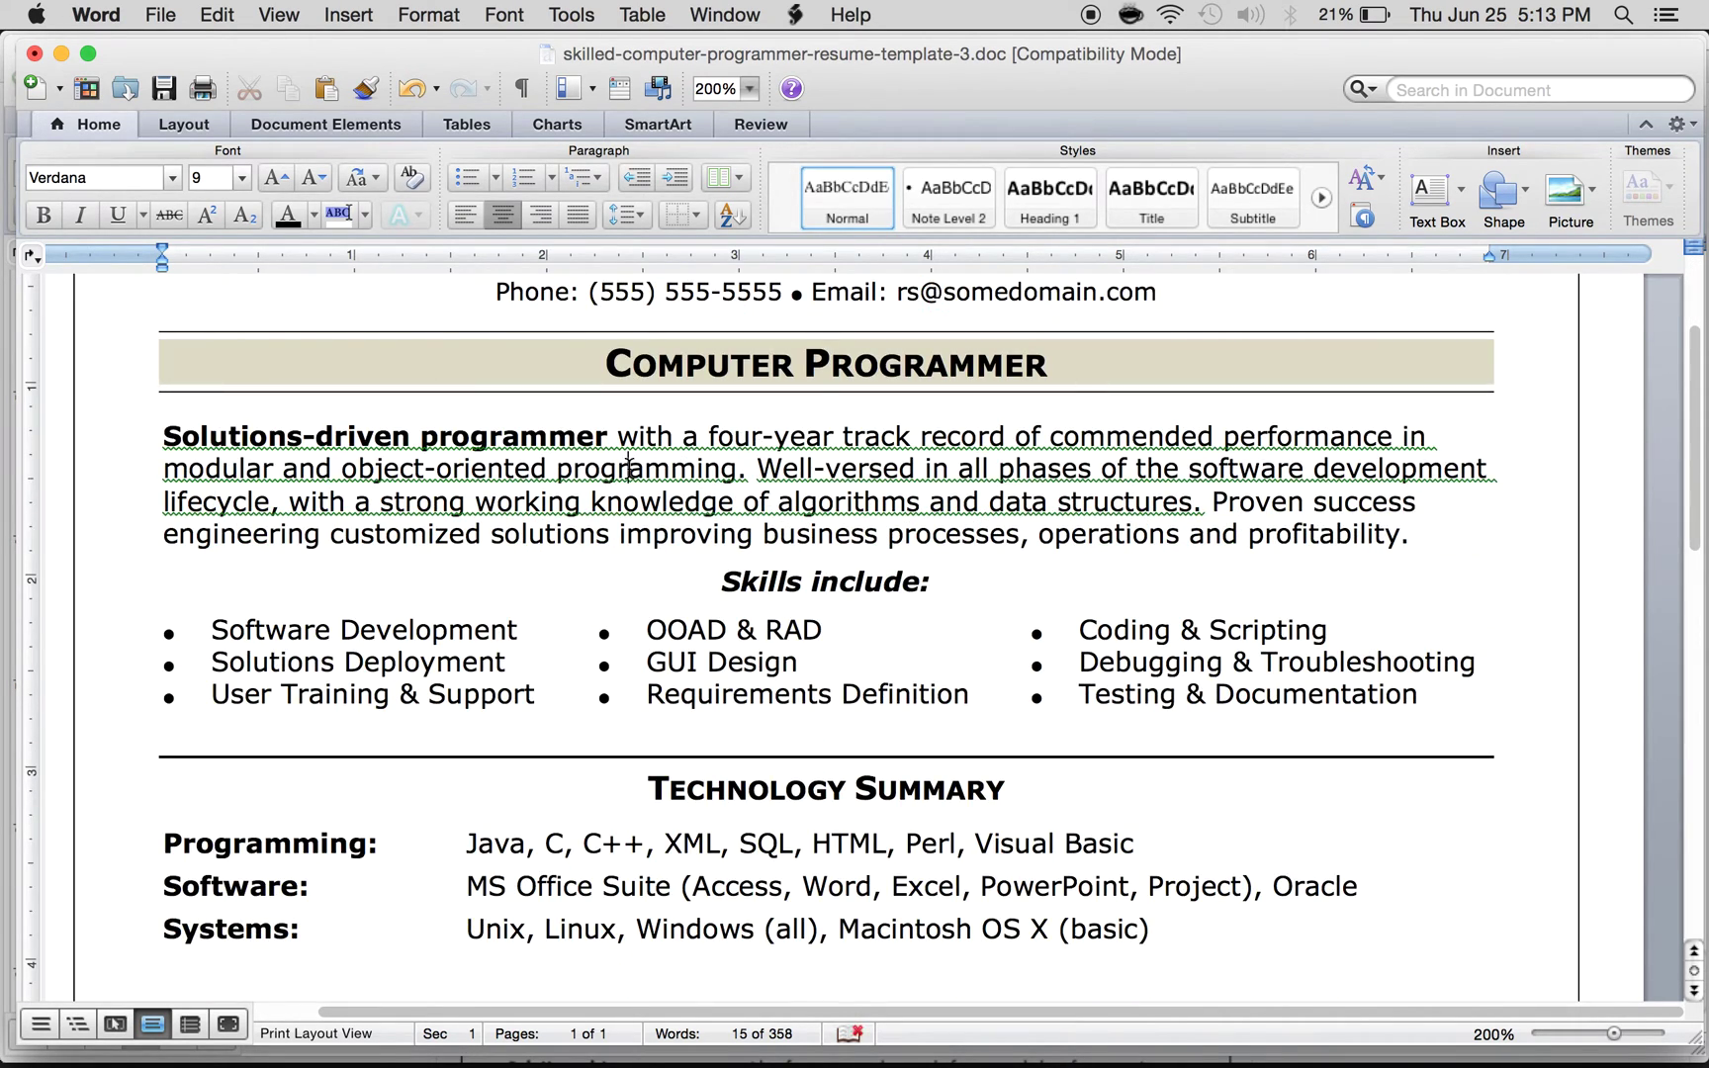
pyautogui.tripleClick(630, 473)
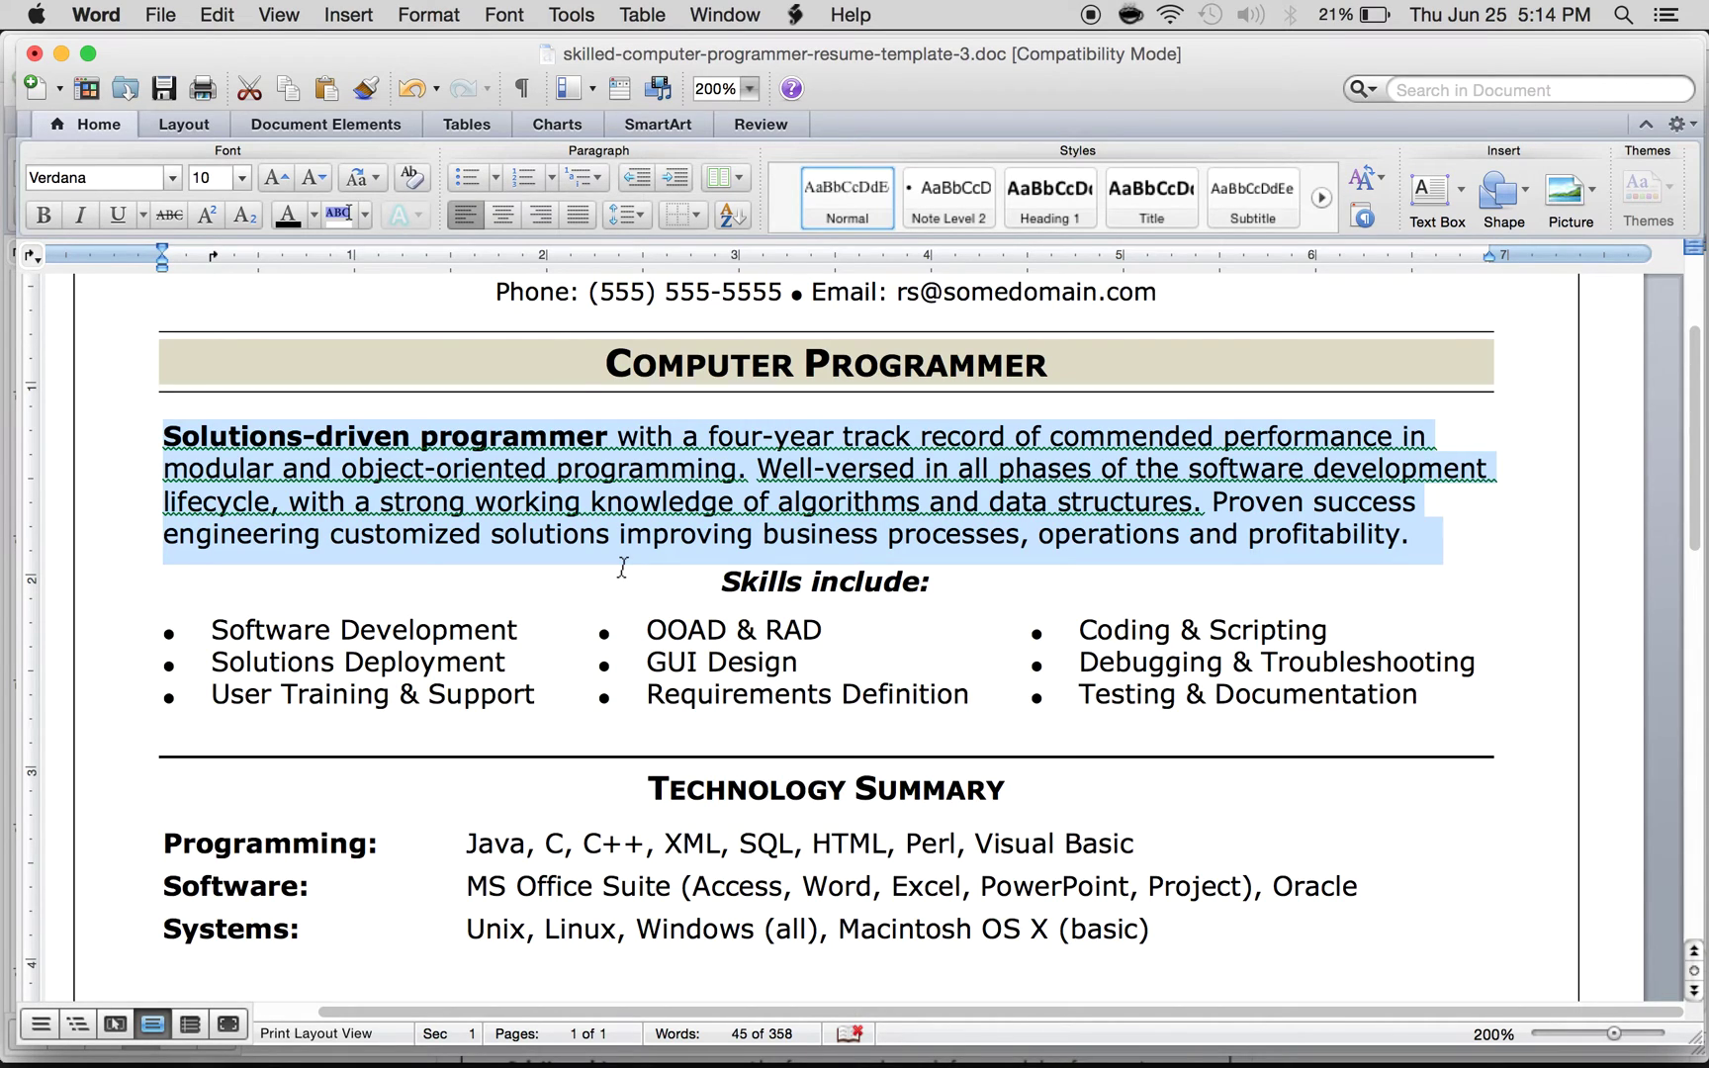
pyautogui.click(676, 591)
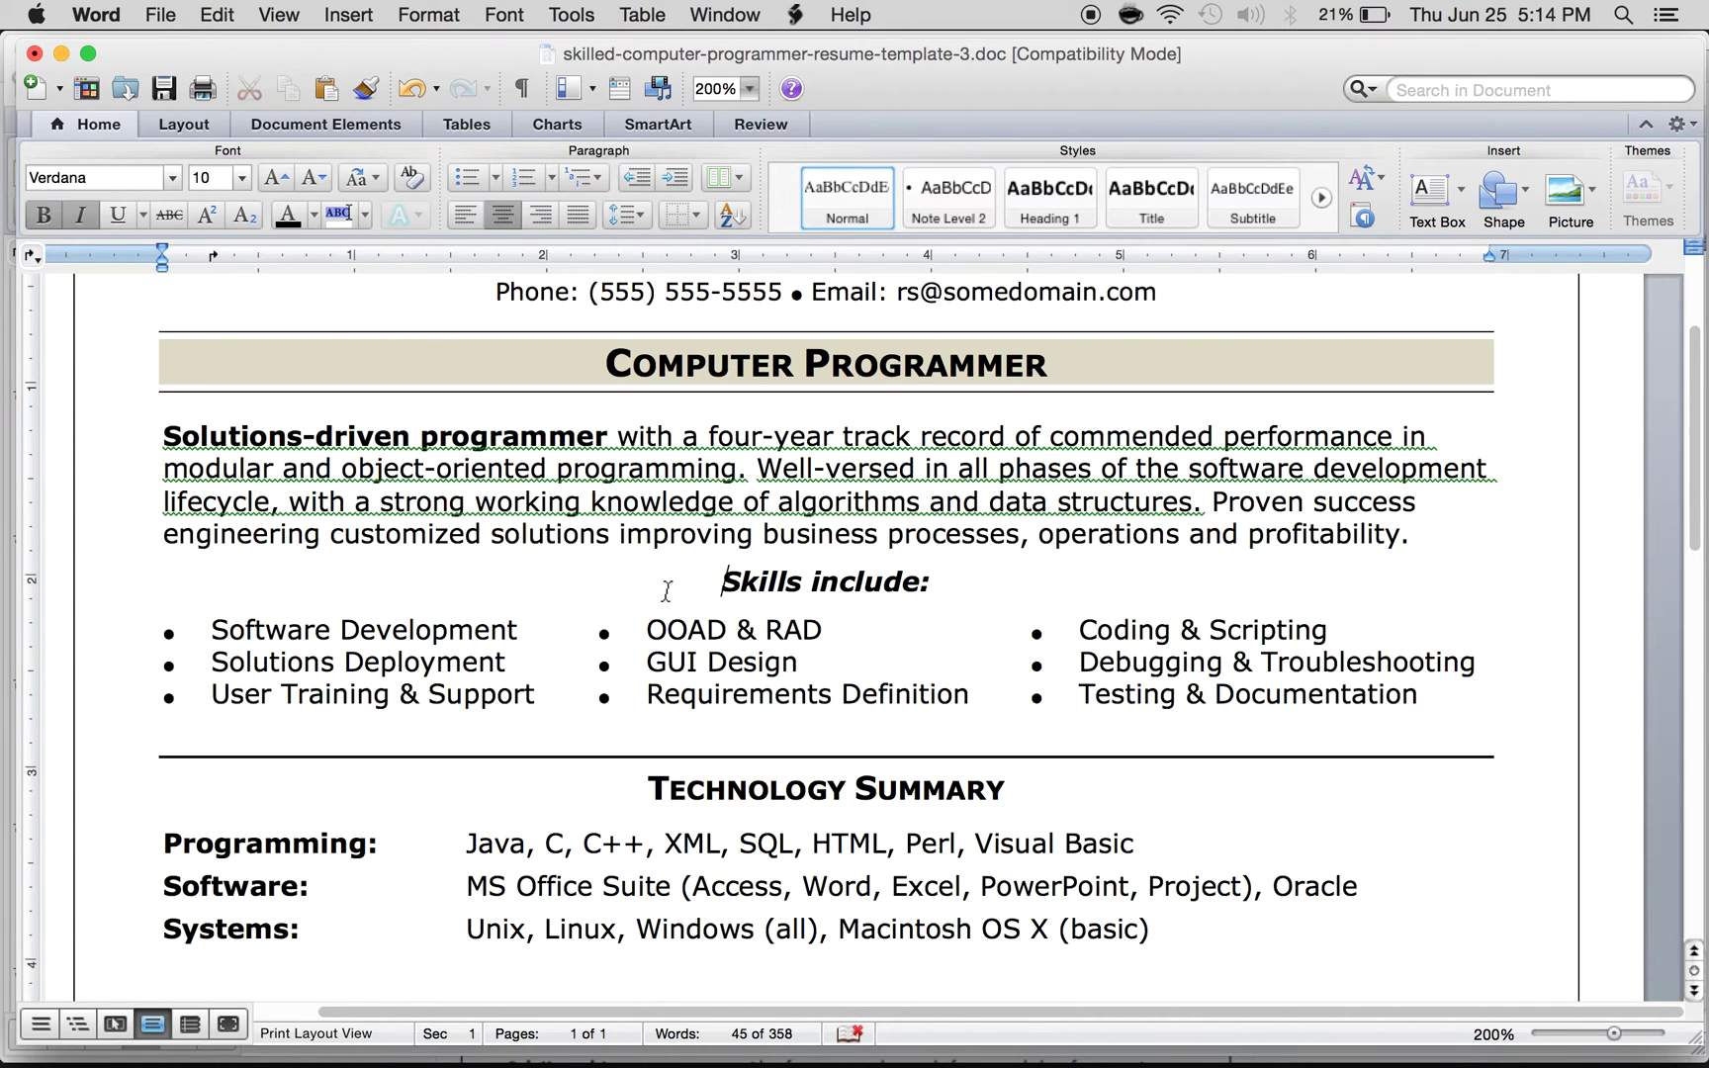
pyautogui.scroll(-5, 698, 656)
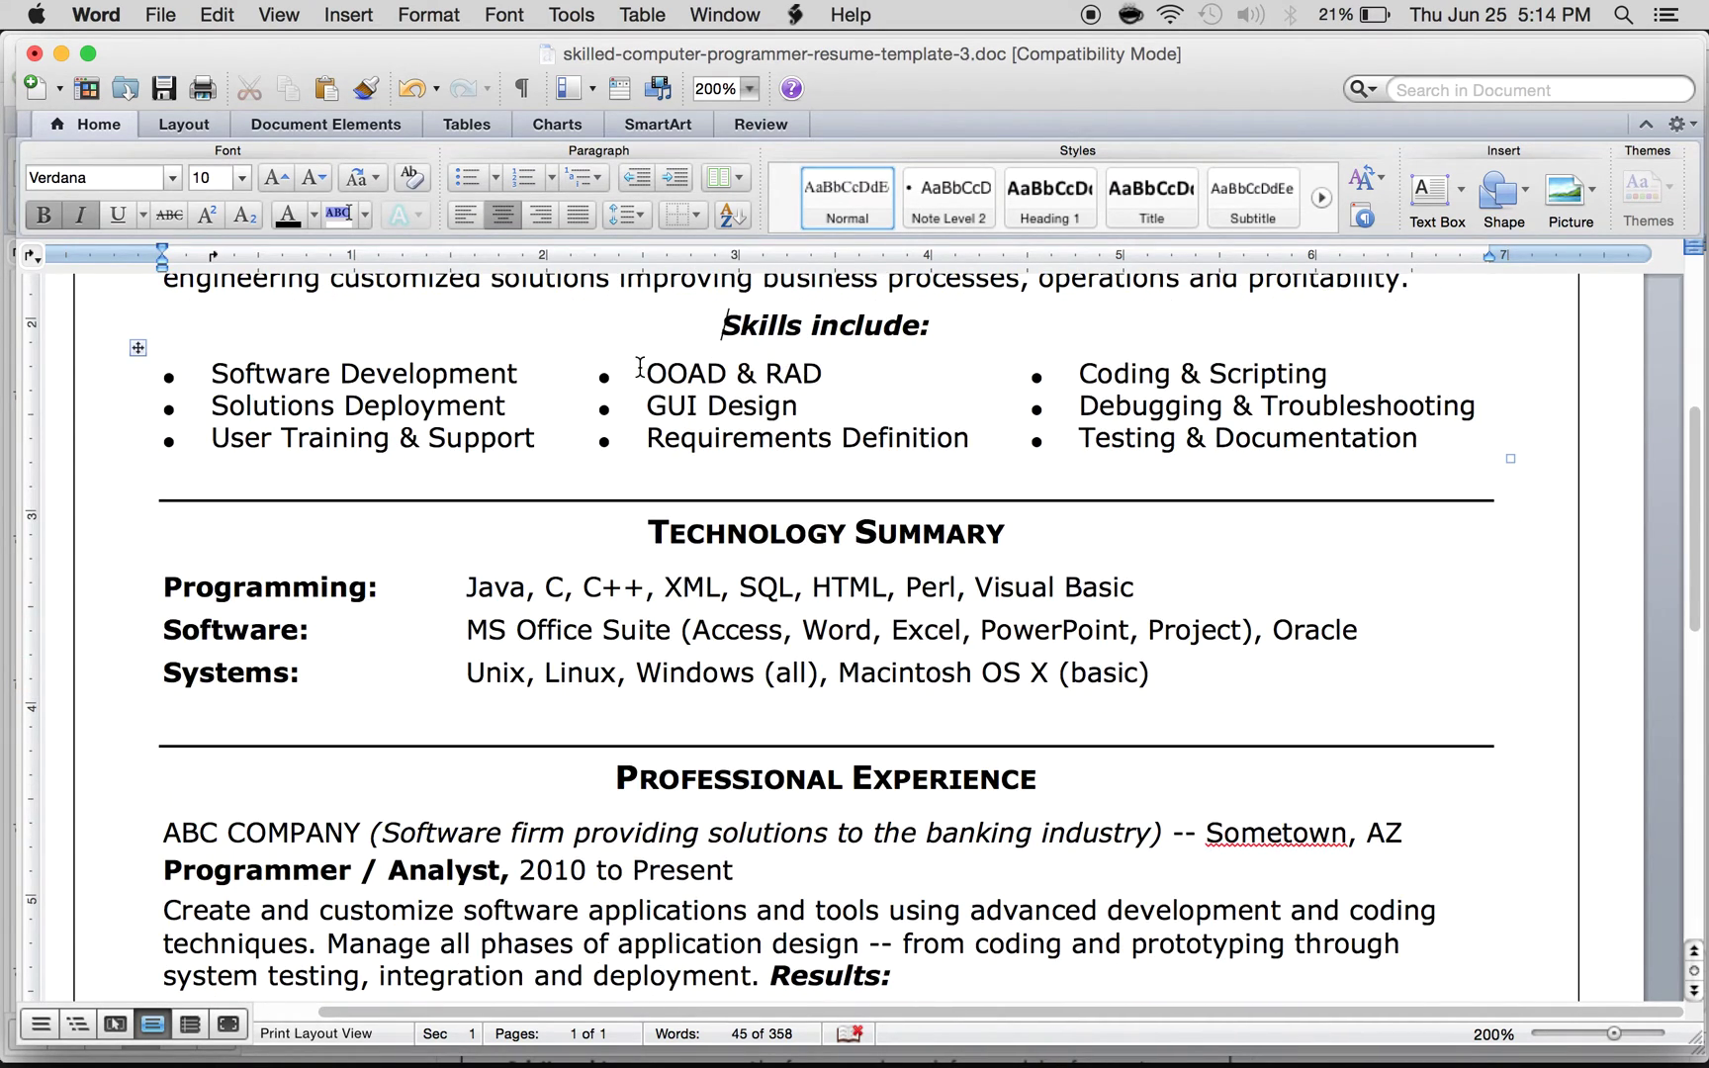
pyautogui.moveTo(346, 372); pyautogui.dragTo(1137, 427)
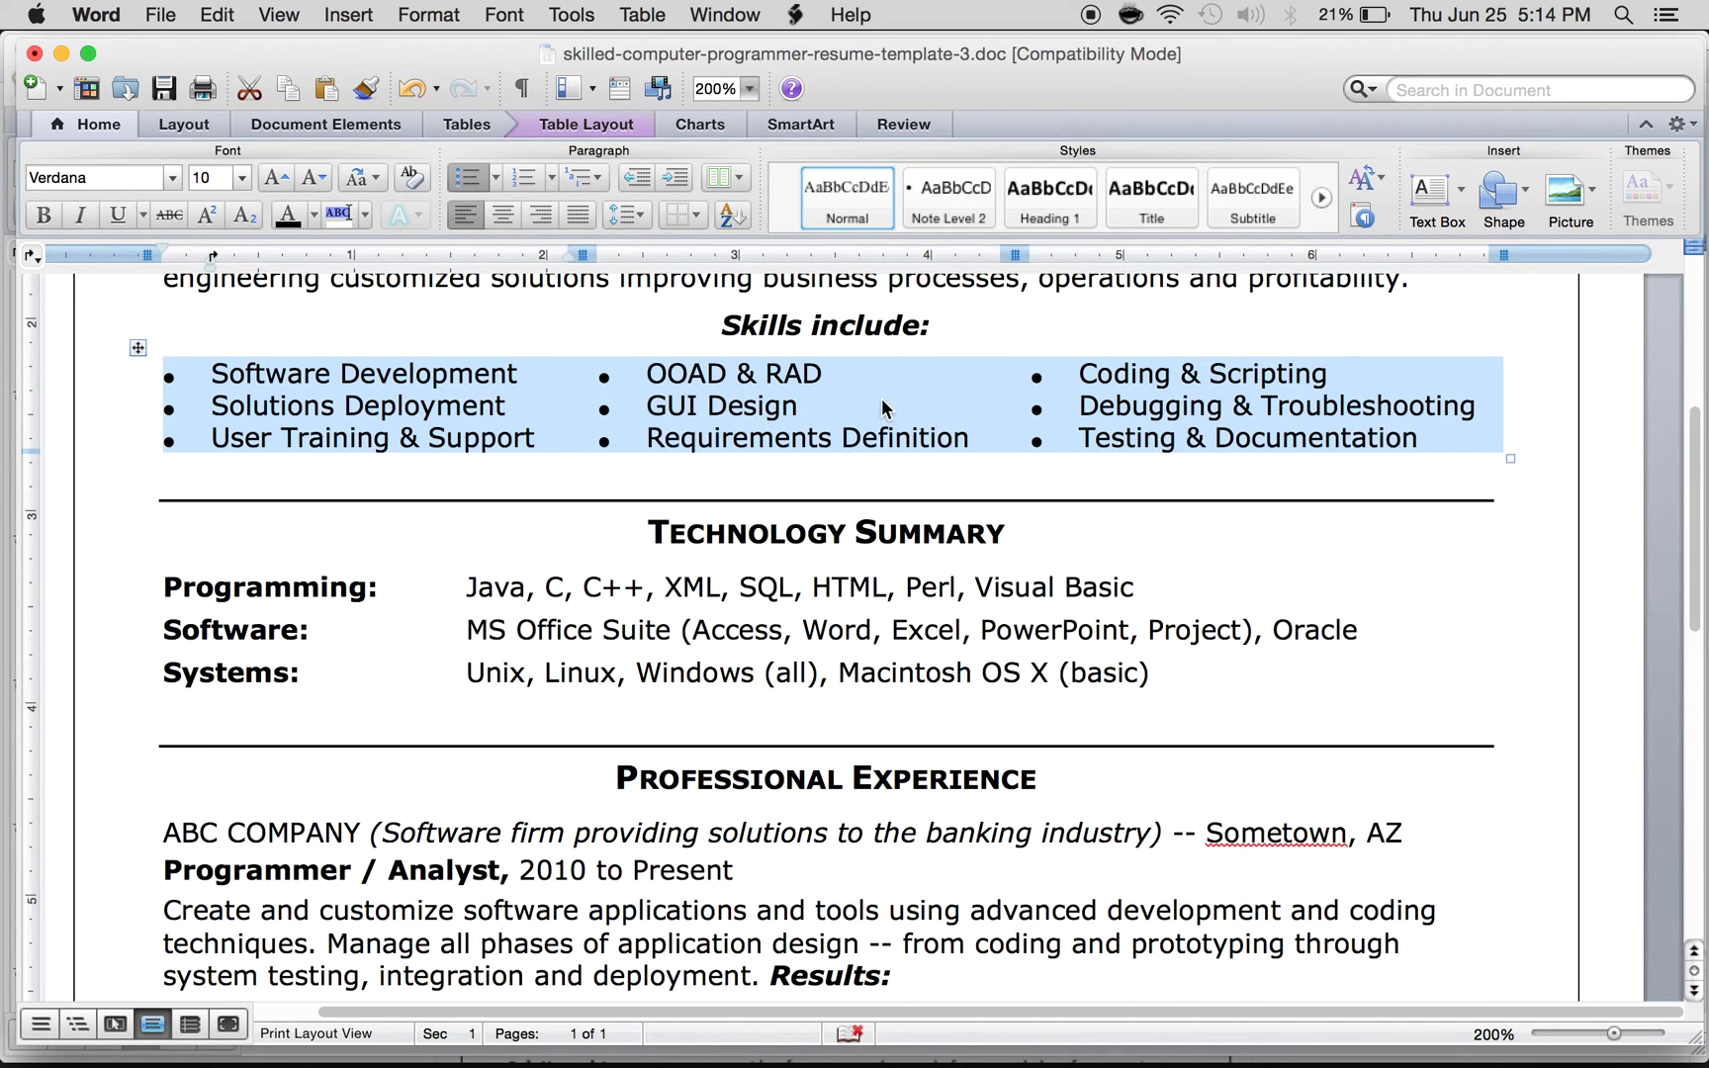
pyautogui.click(881, 398)
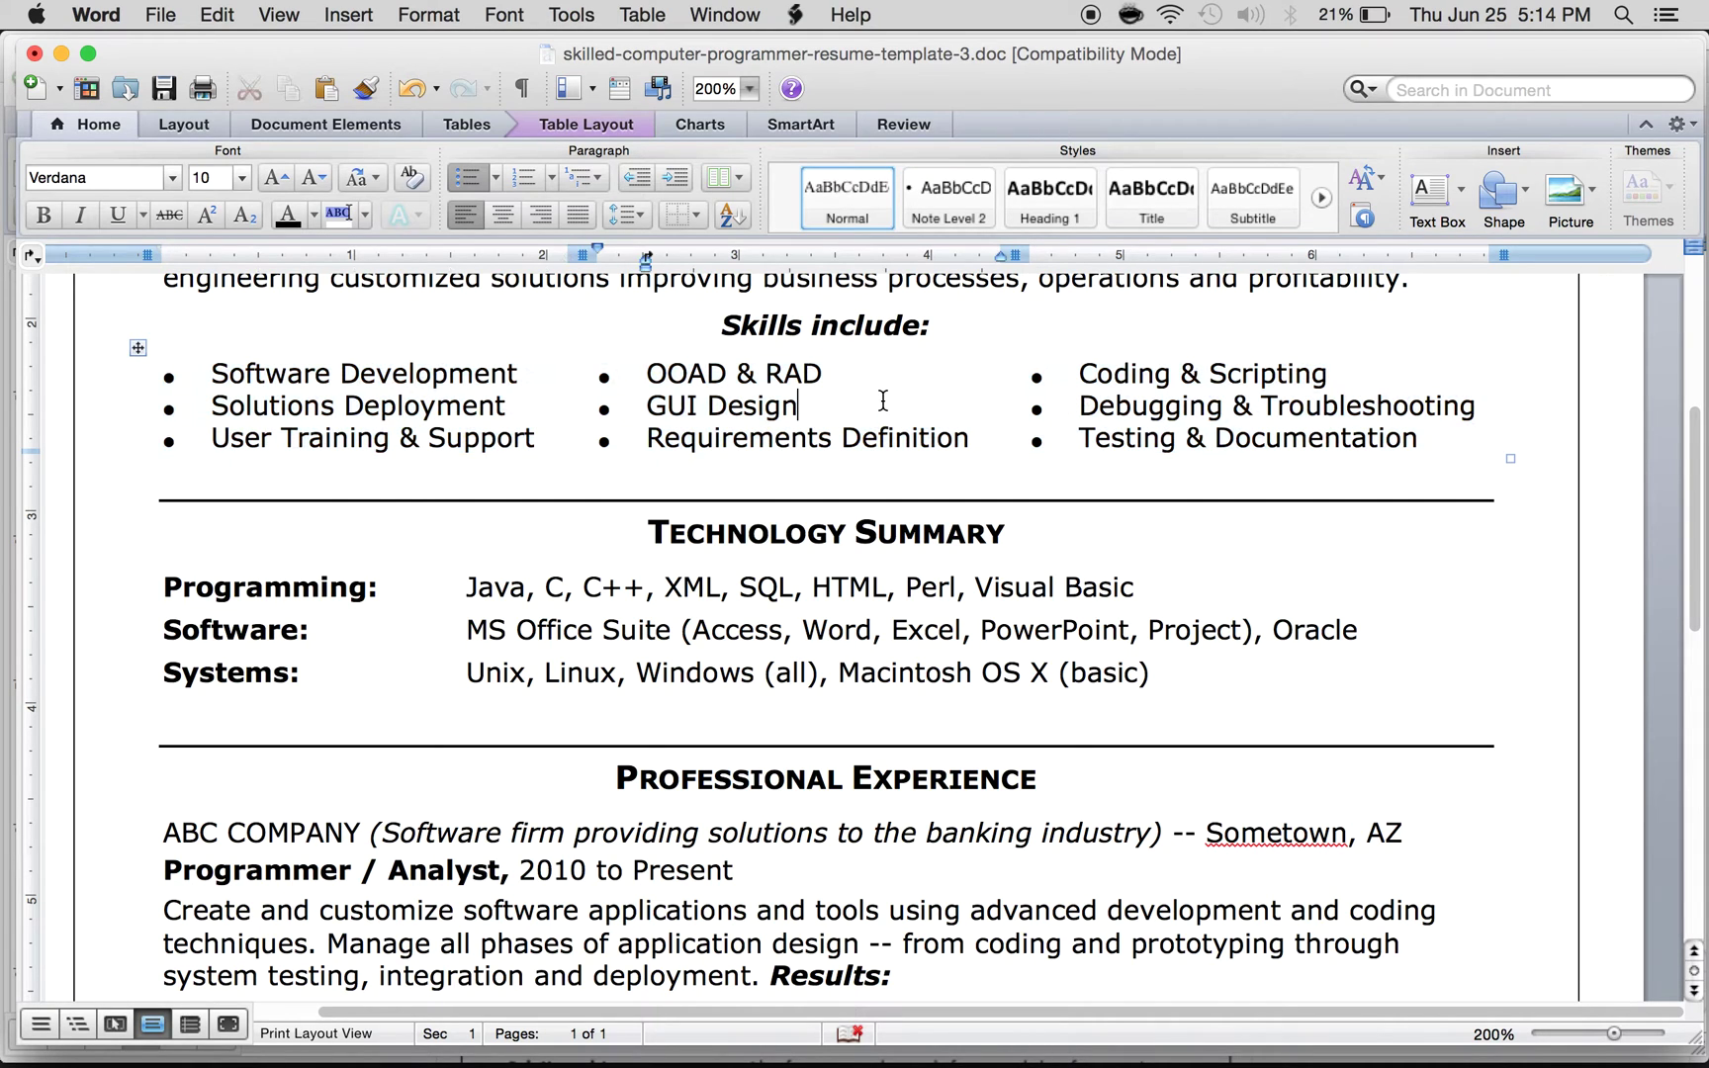
pyautogui.scroll(-4, 617, 534)
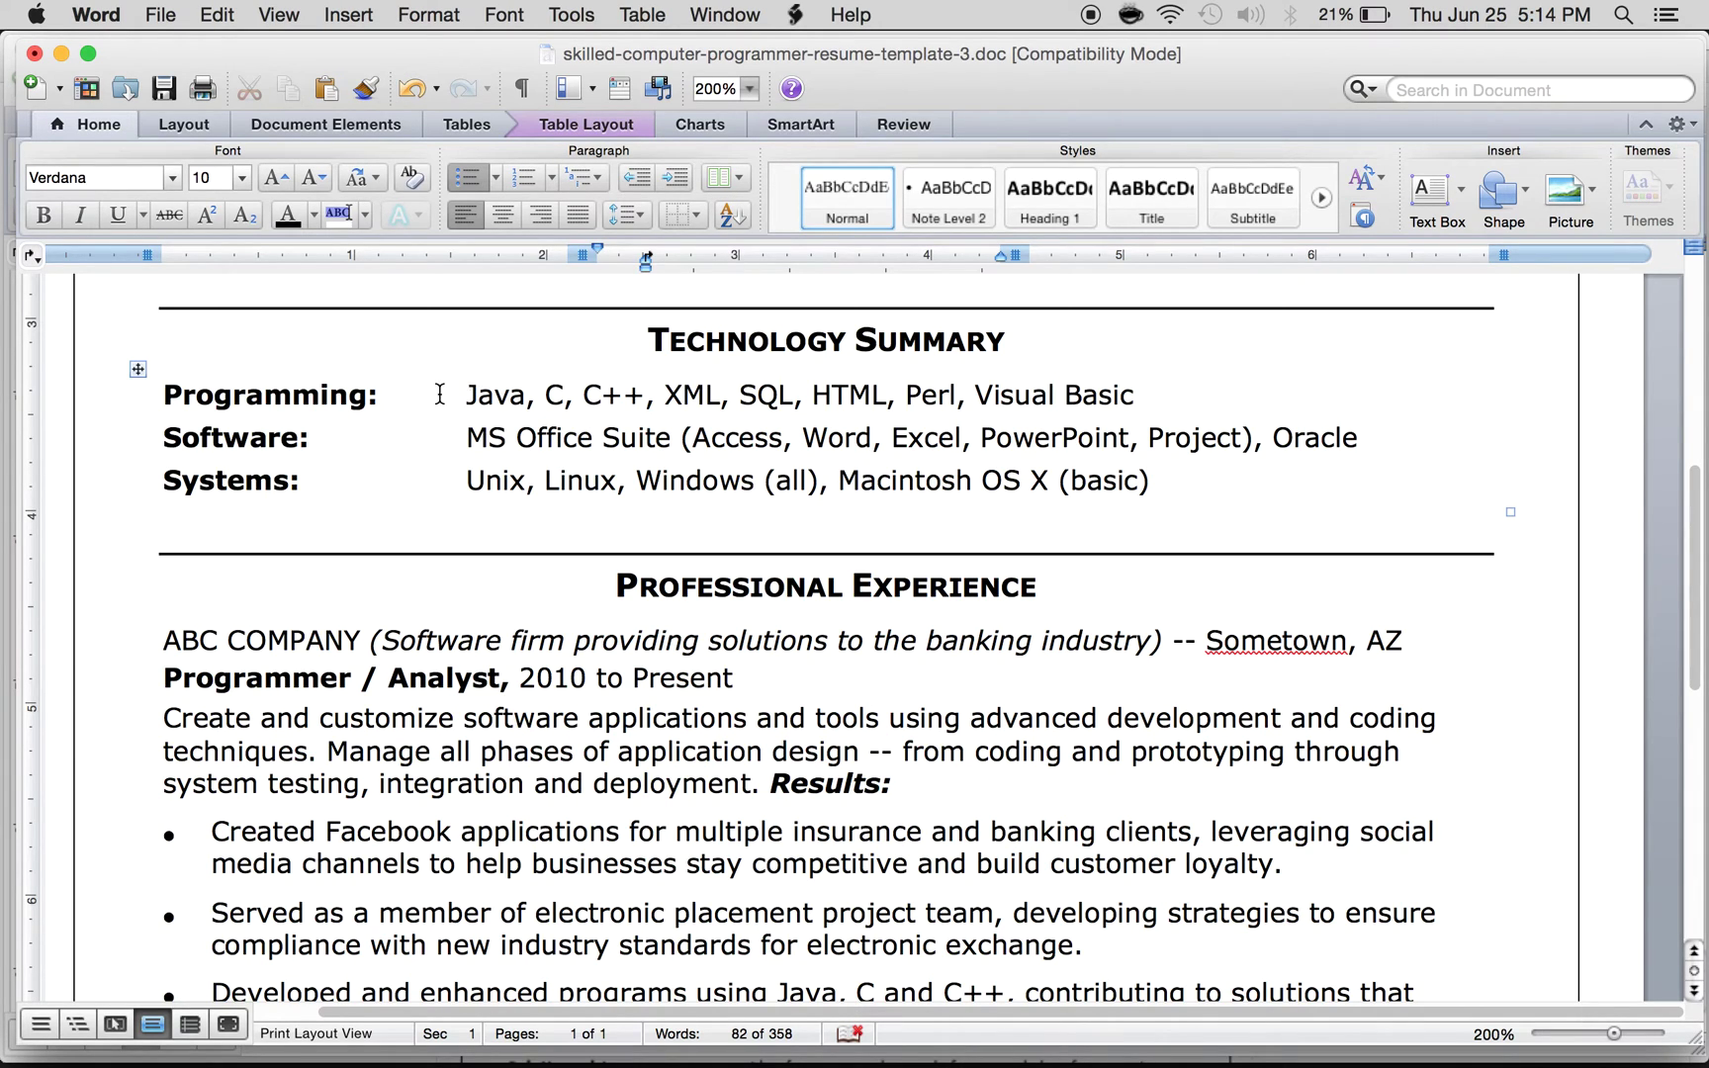
pyautogui.doubleClick(479, 394)
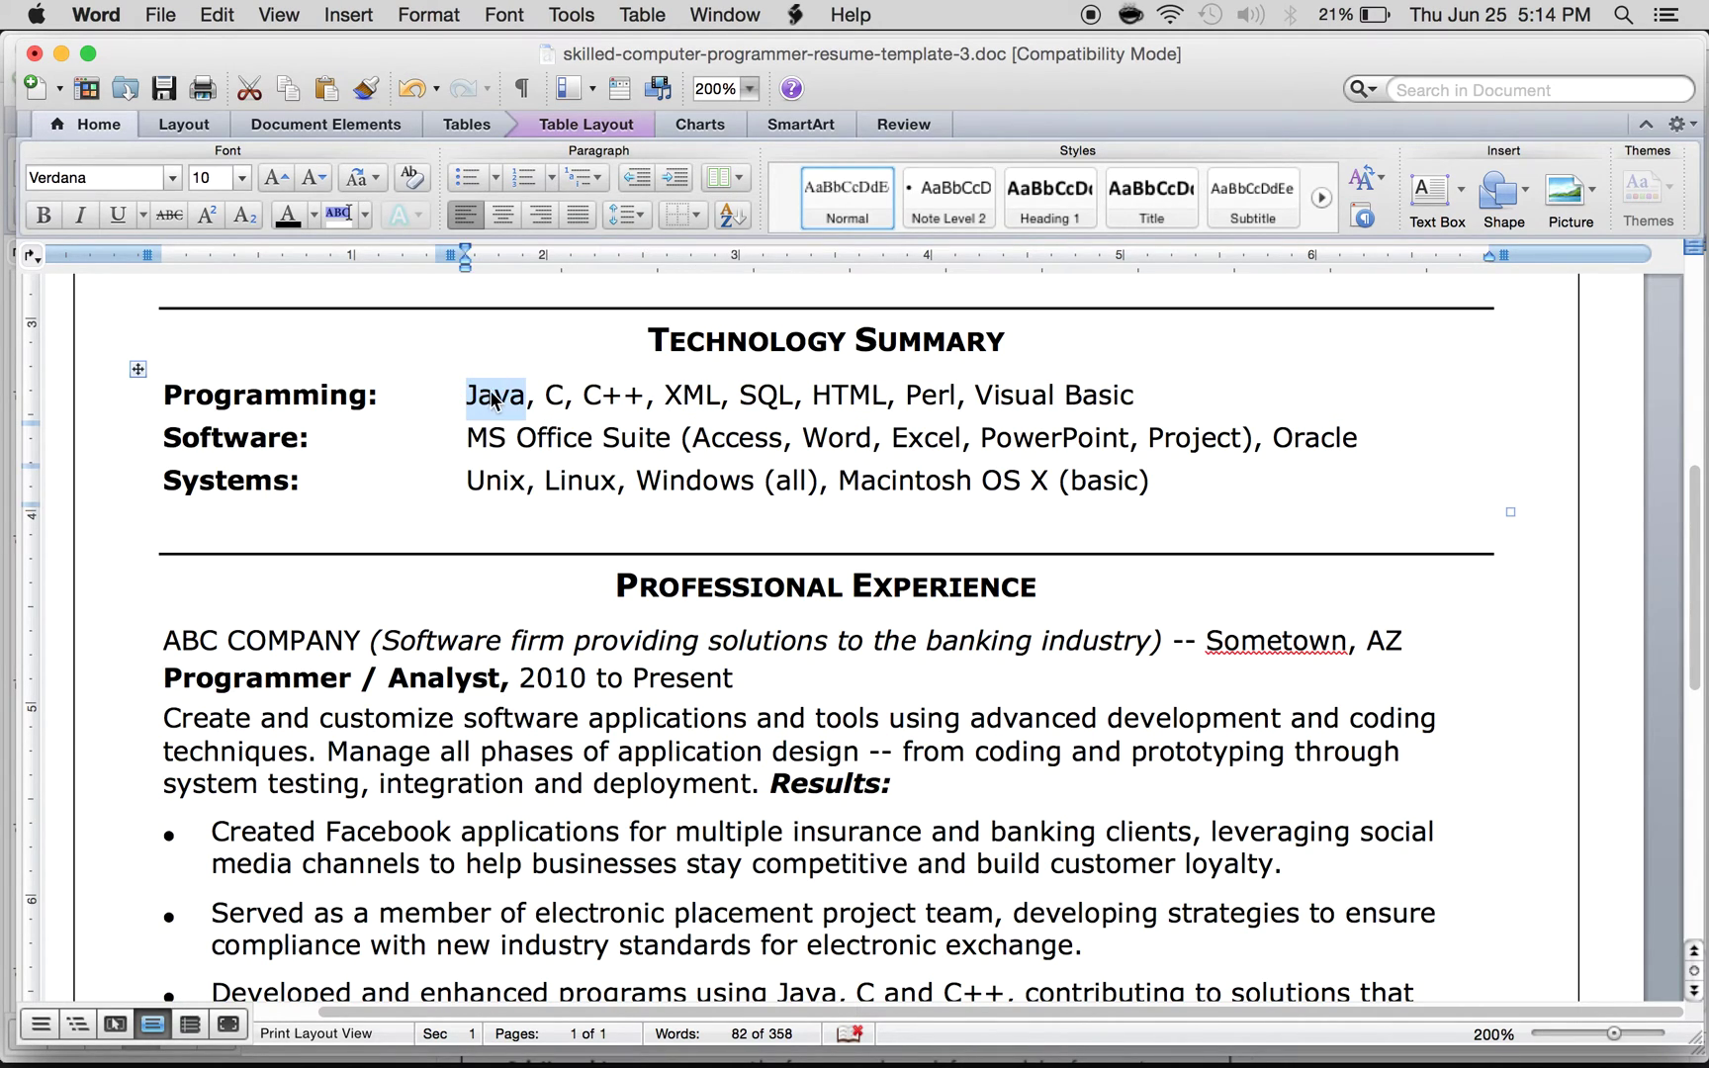
pyautogui.tripleClick(497, 436)
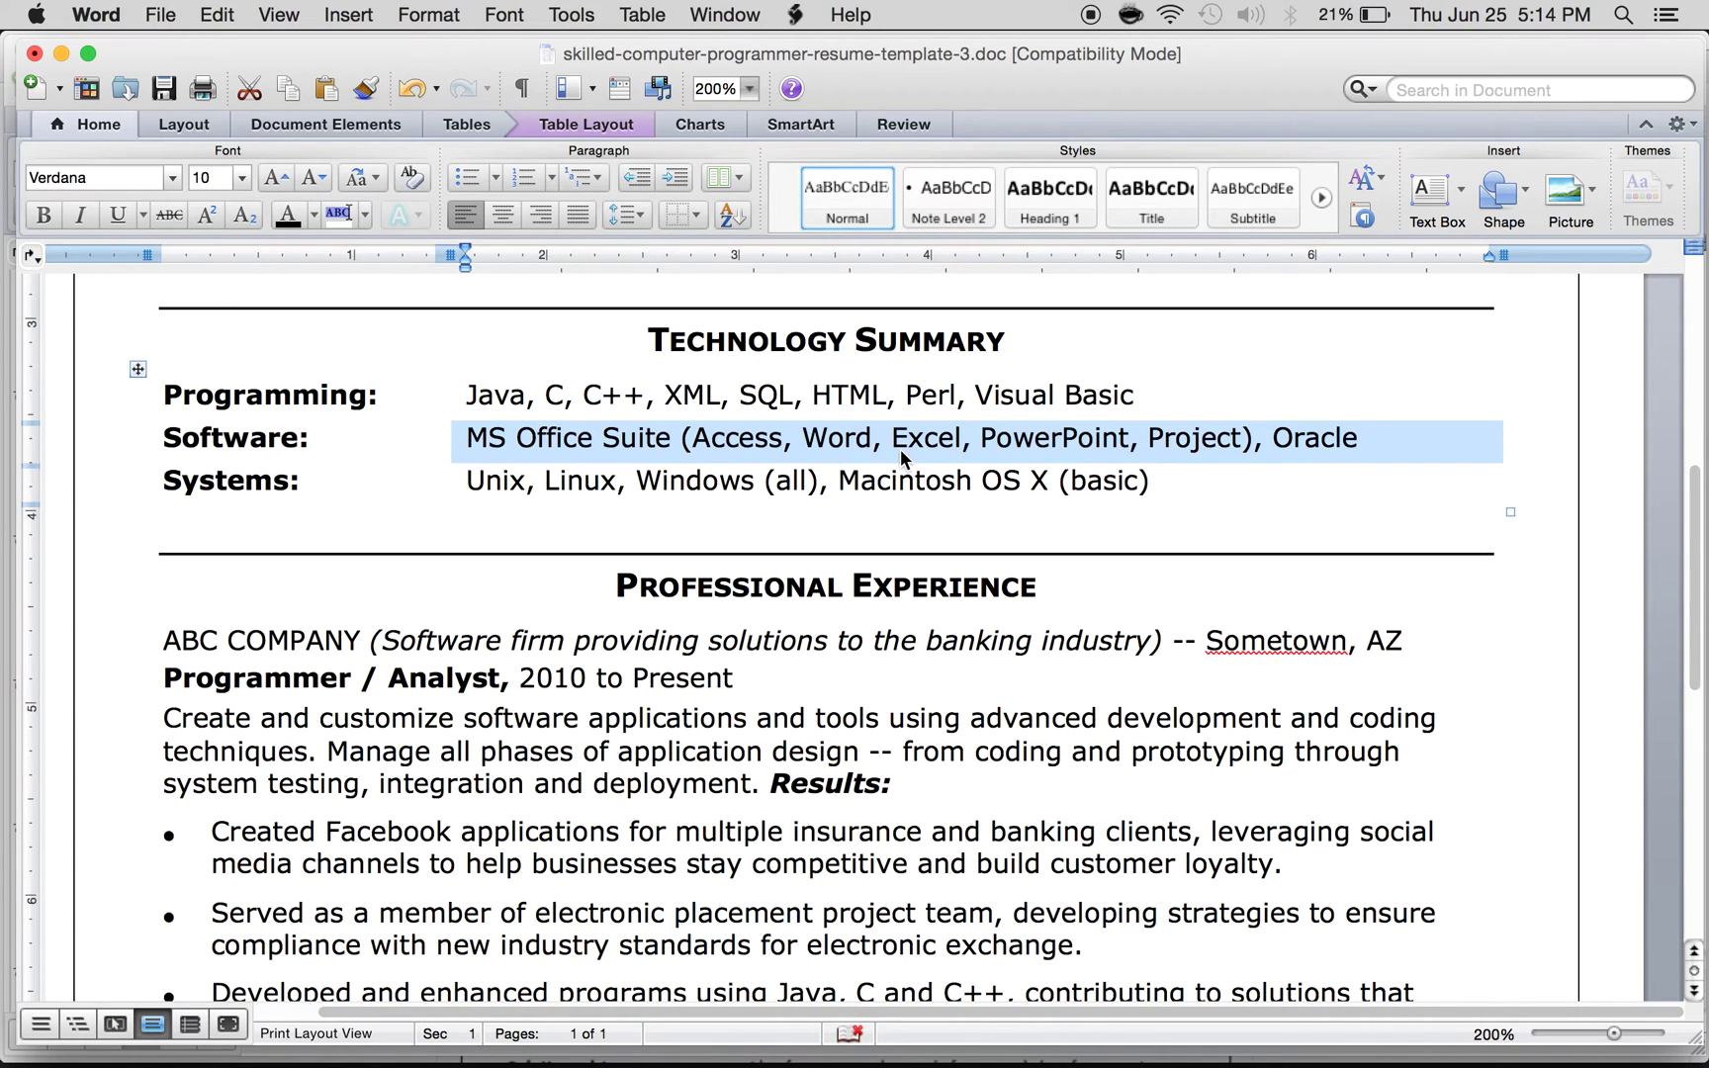
pyautogui.click(576, 485)
pyautogui.tripleClick(576, 485)
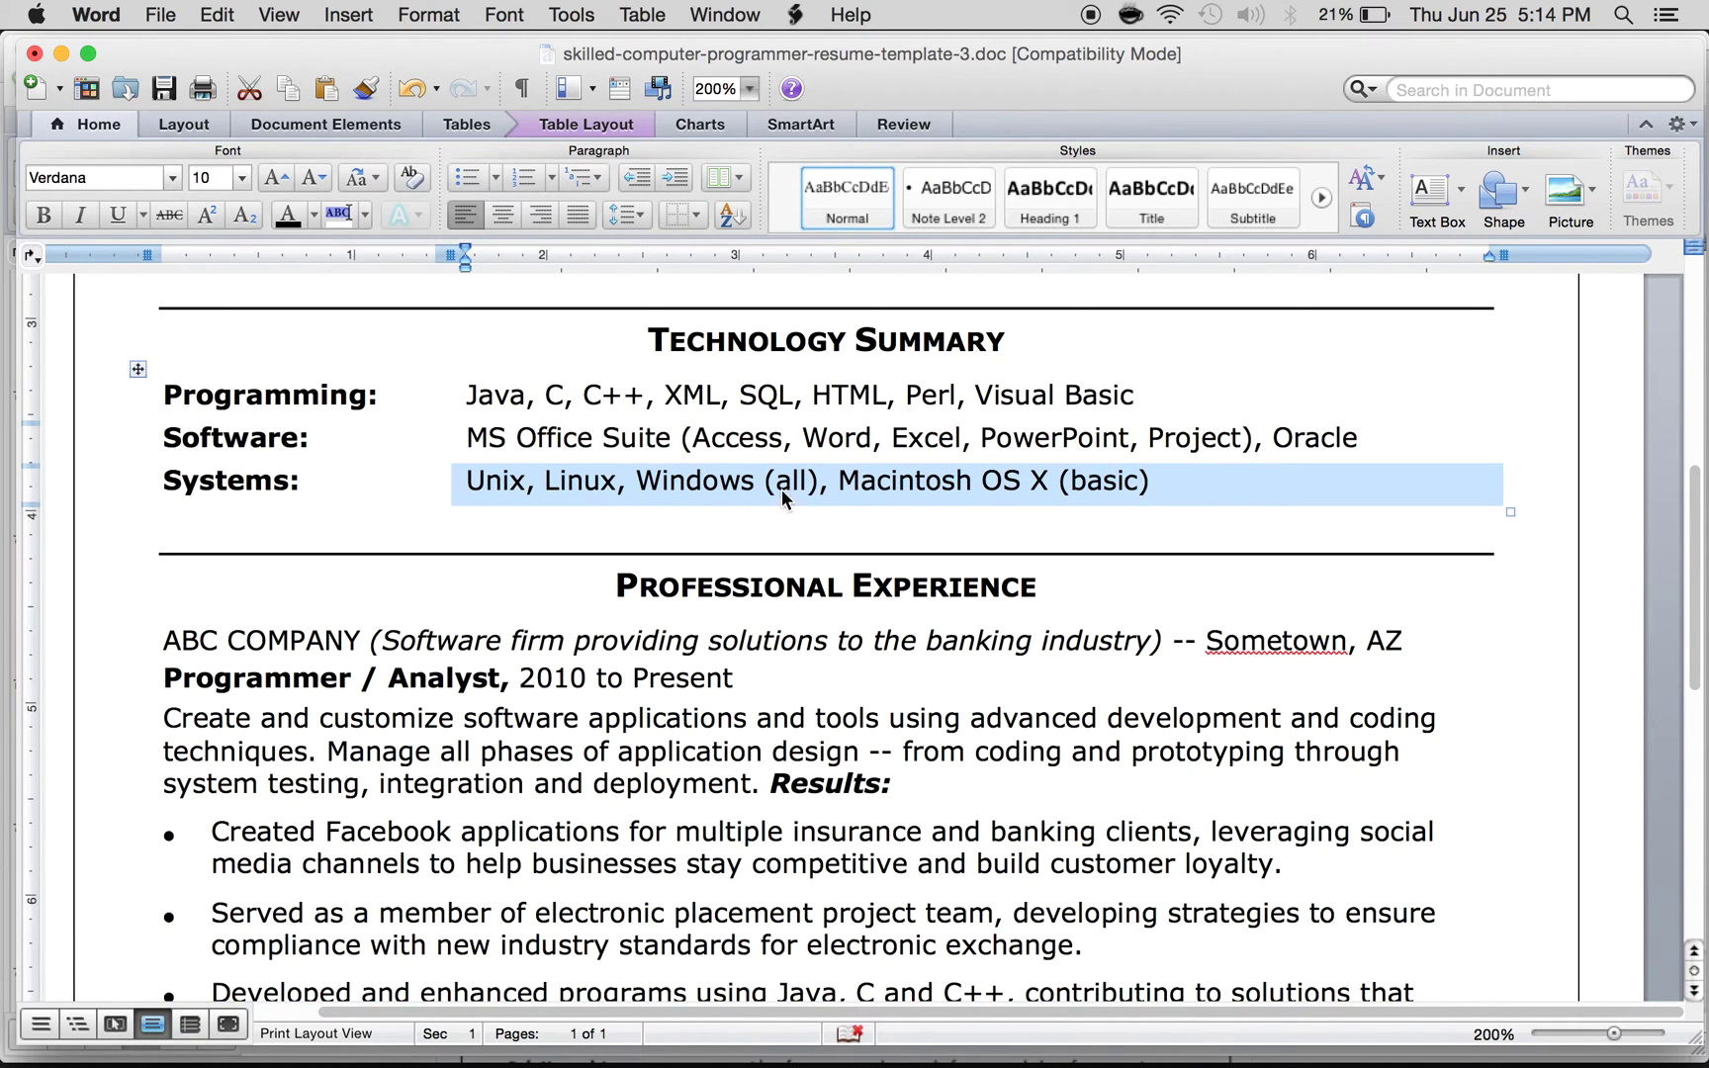
pyautogui.scroll(-2, 670, 524)
pyautogui.scroll(-3, 671, 524)
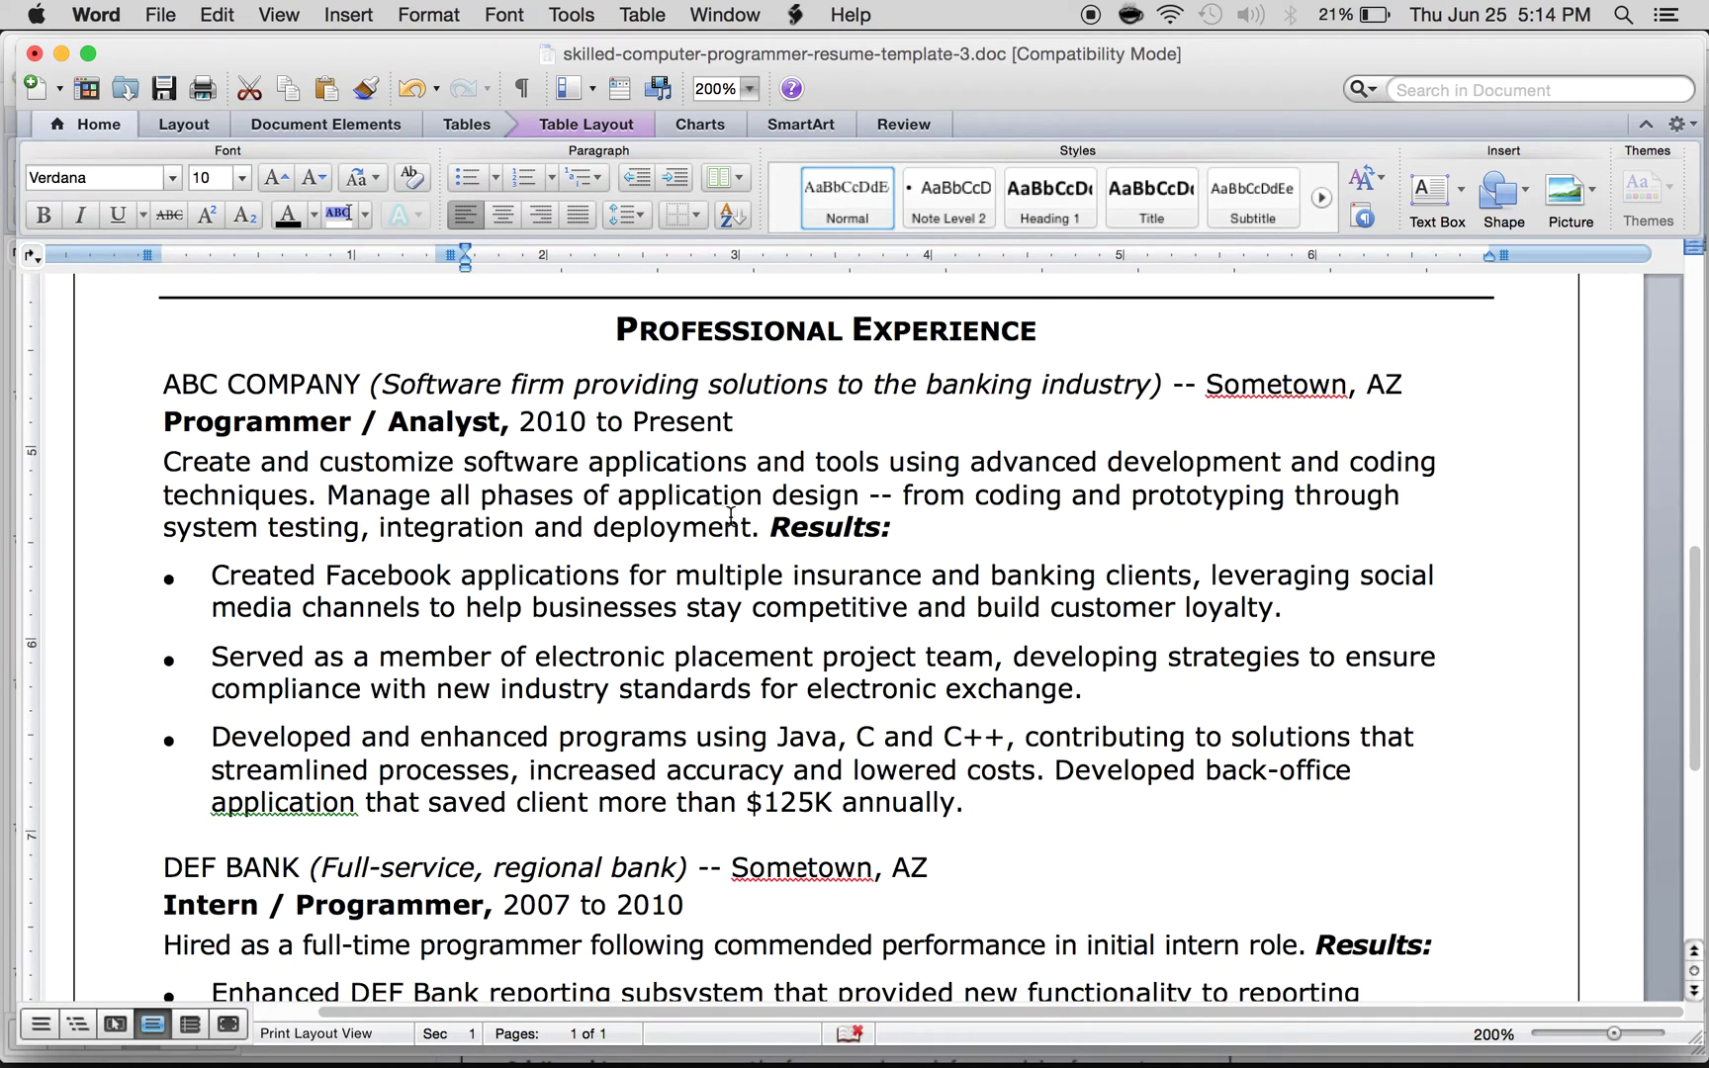
pyautogui.click(723, 526)
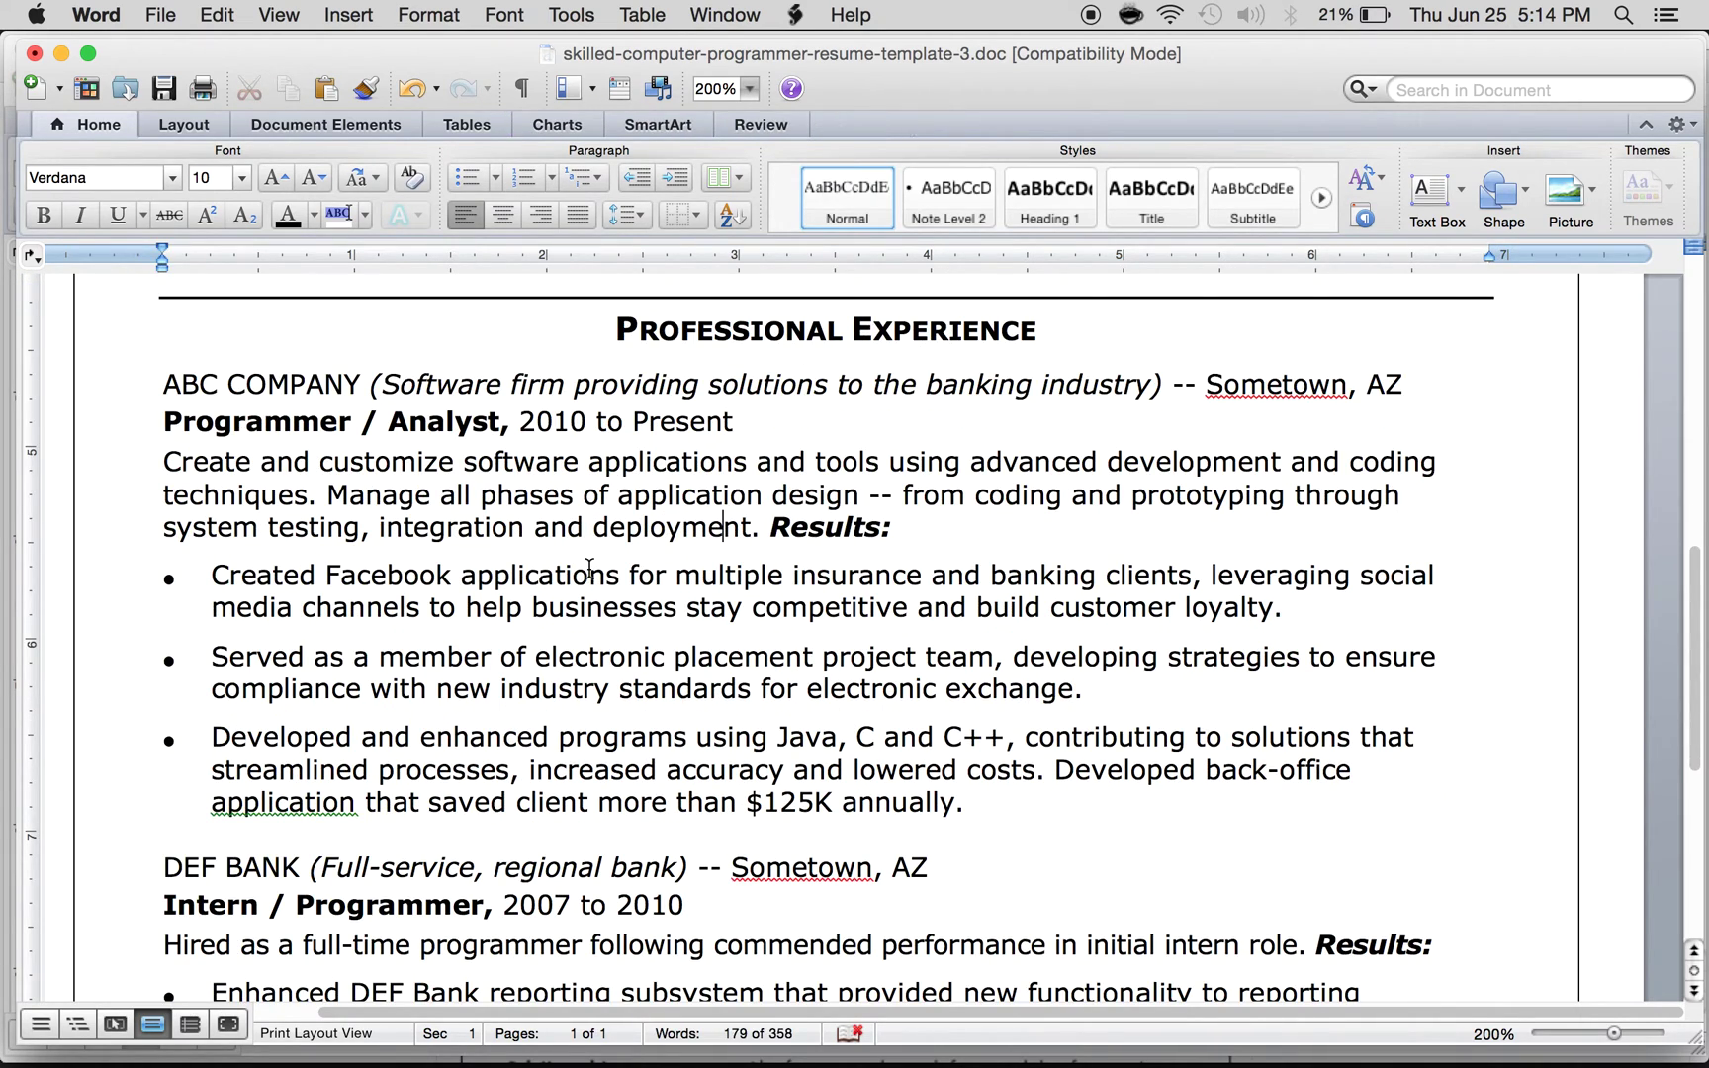
pyautogui.scroll(-1, 589, 568)
pyautogui.scroll(1, 584, 430)
pyautogui.scroll(-5, 614, 650)
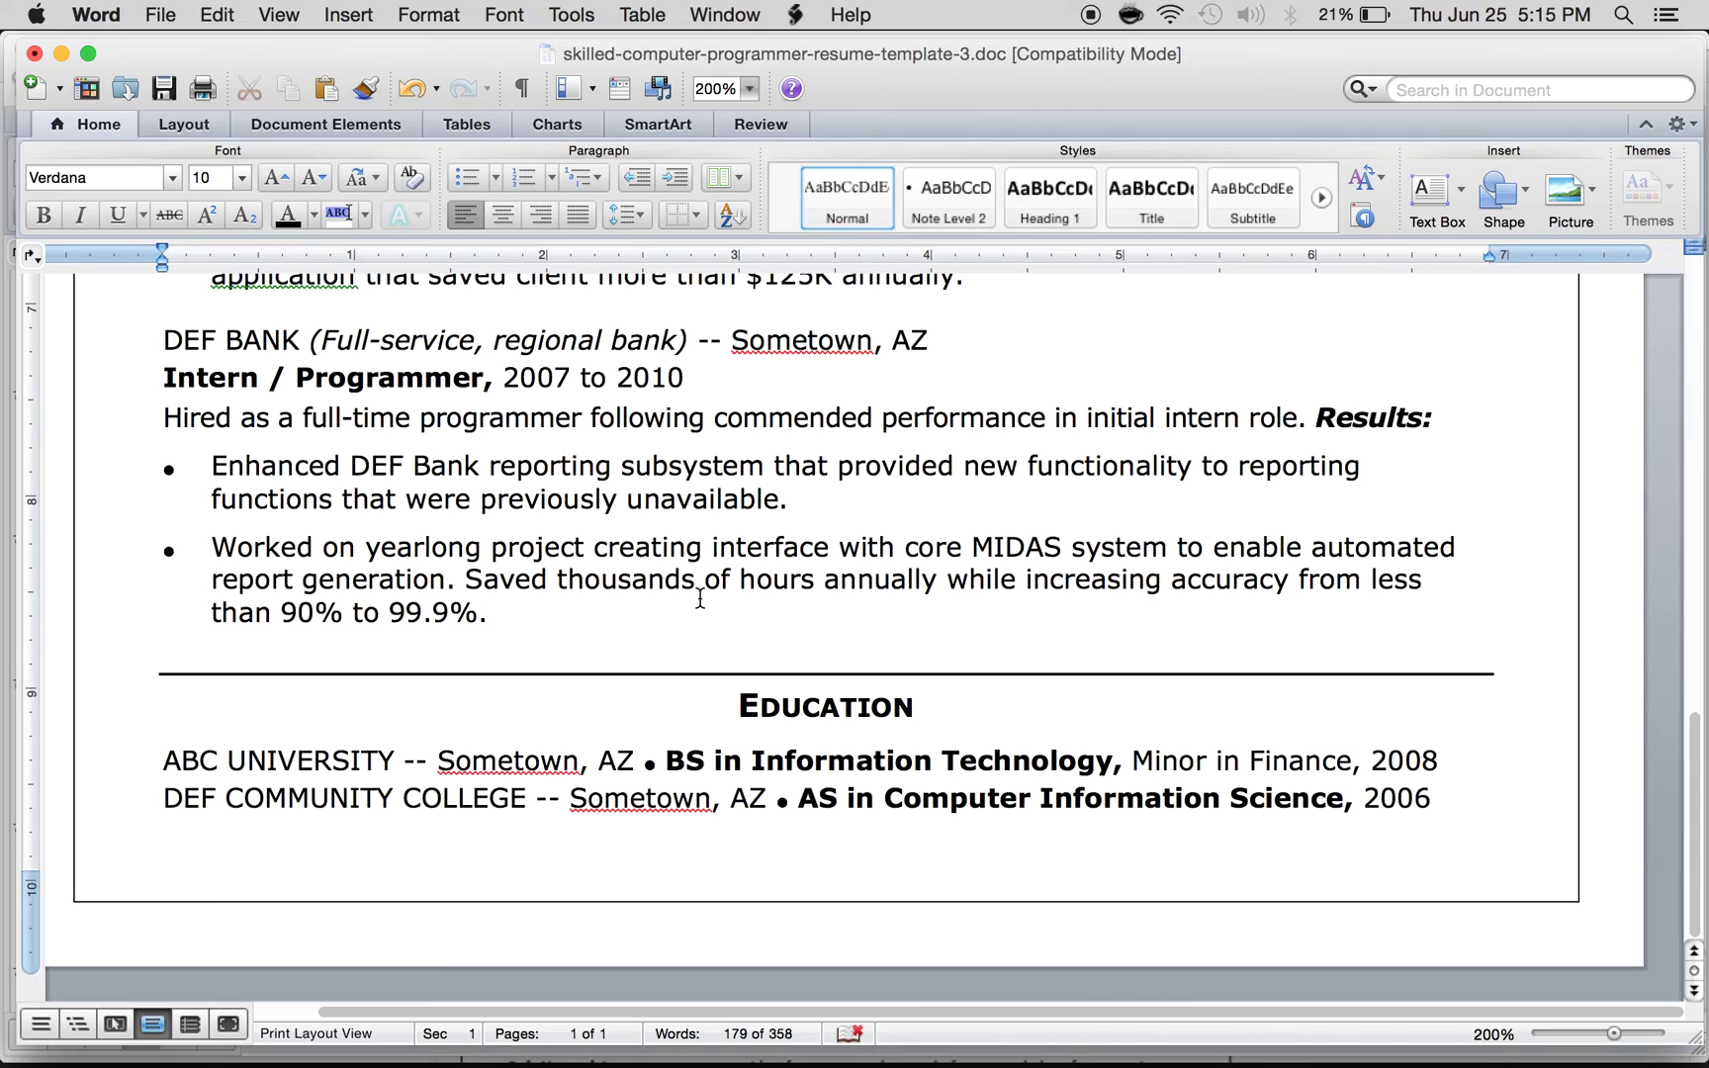
pyautogui.scroll(3, 701, 598)
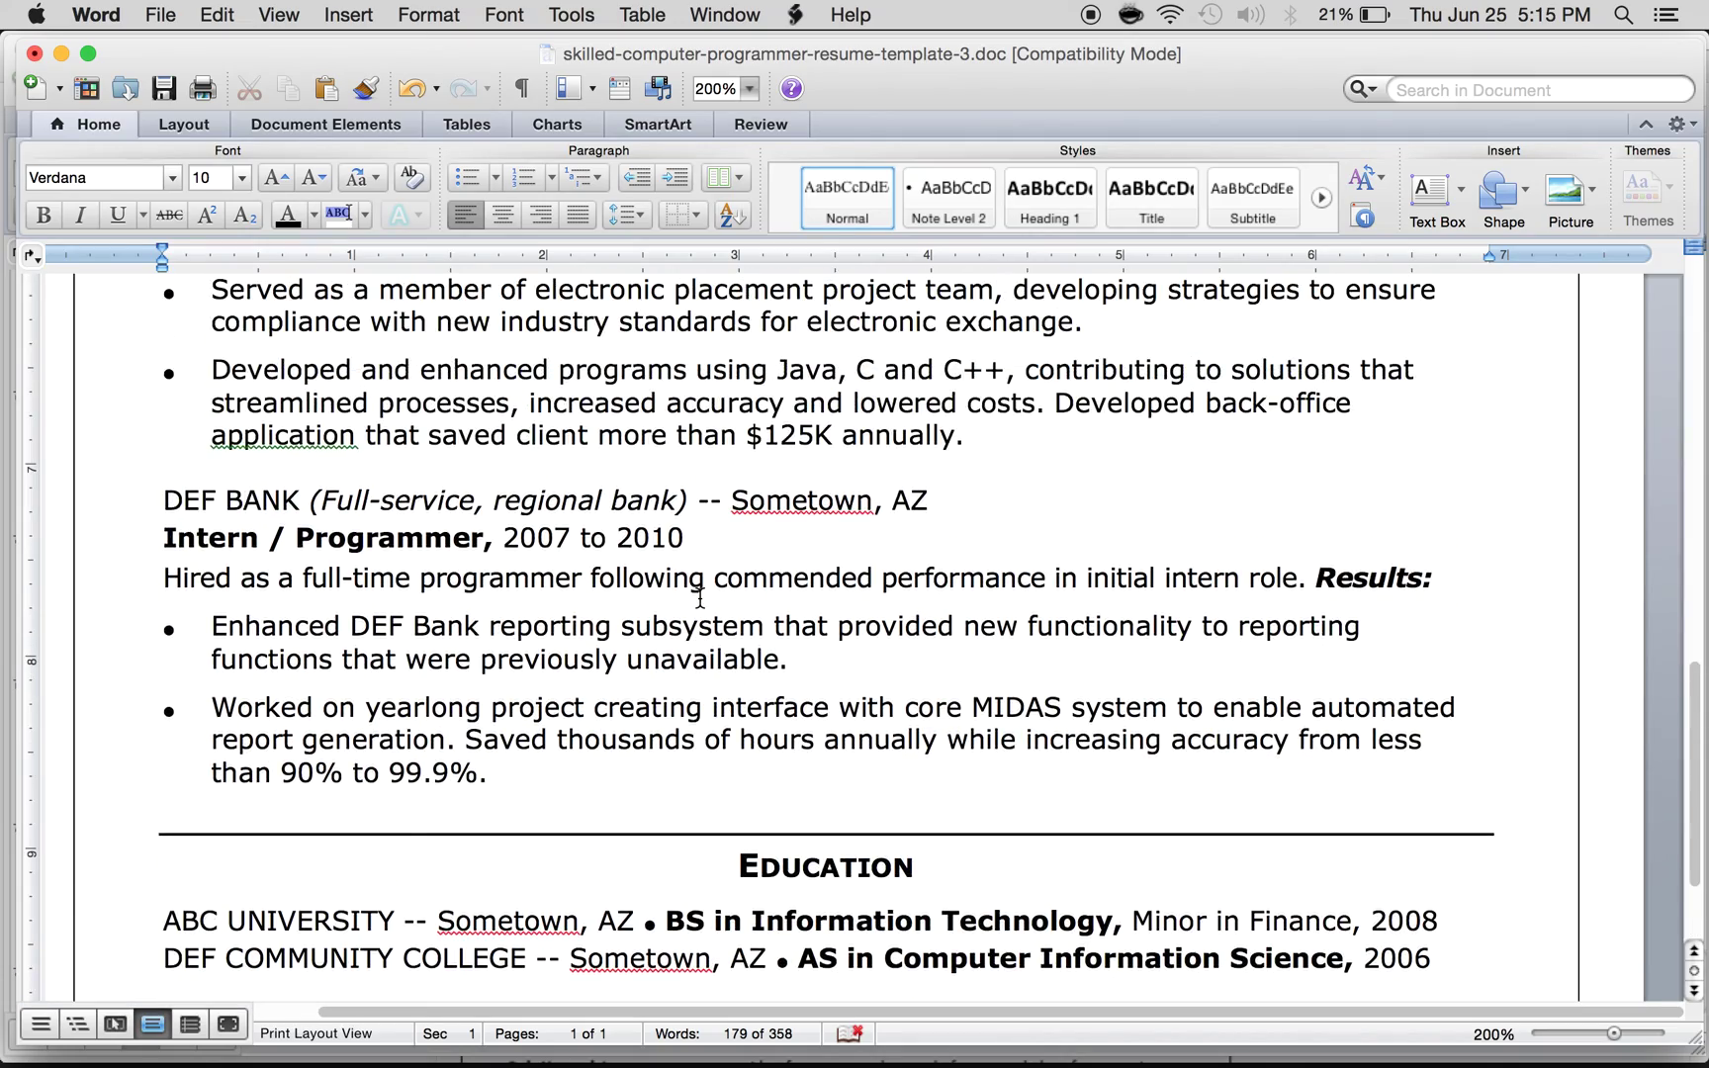
pyautogui.scroll(15, 701, 599)
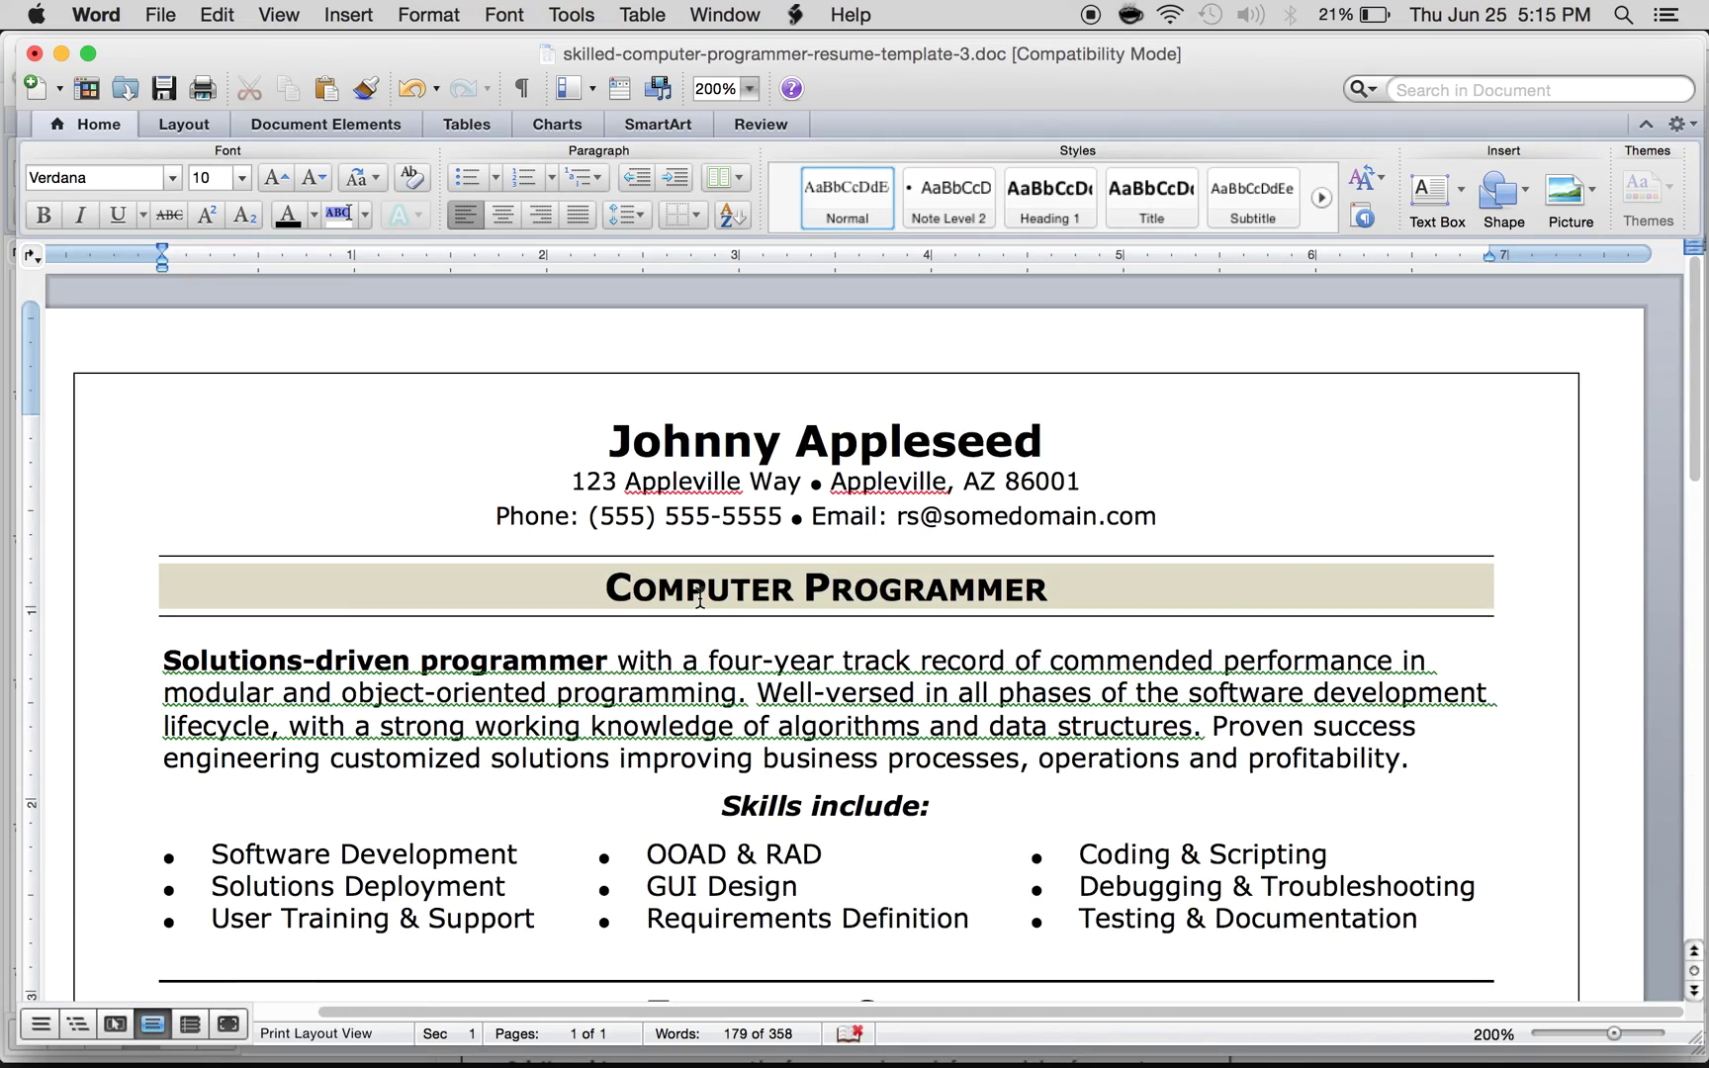